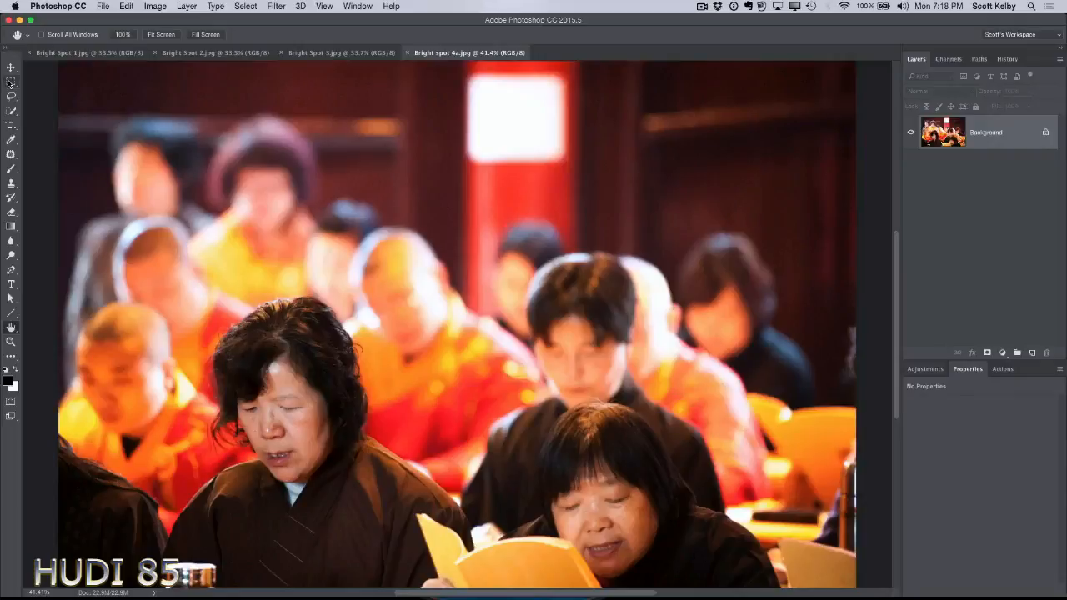
- Make a rectangular selection across the red pillar just below the white spot and feather it by 10 pixels
left_click(10, 82)
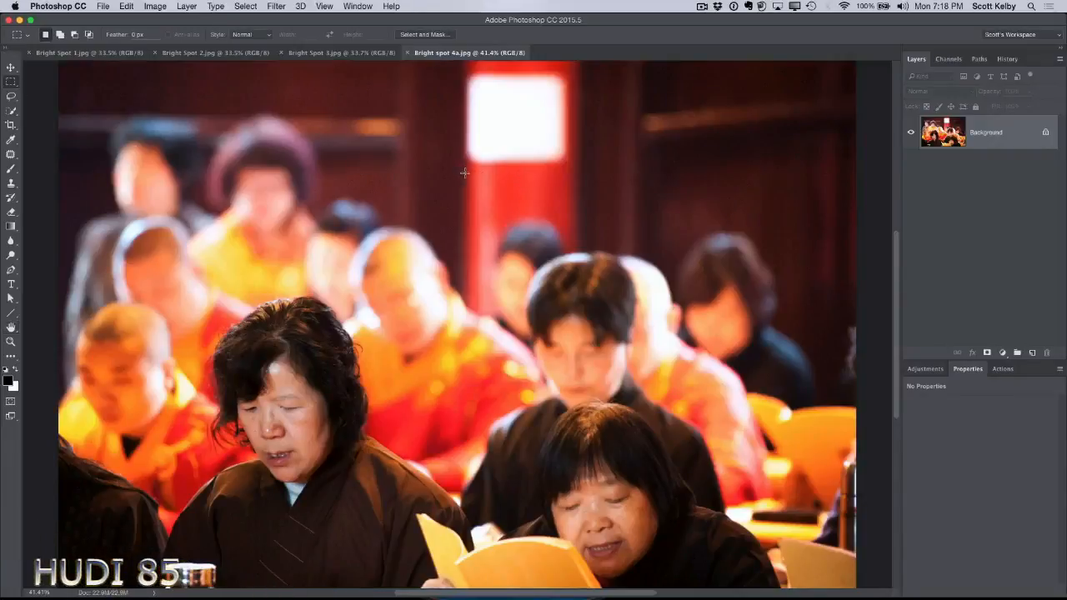
left_click_drag(464, 173, 591, 202)
left_click(245, 6)
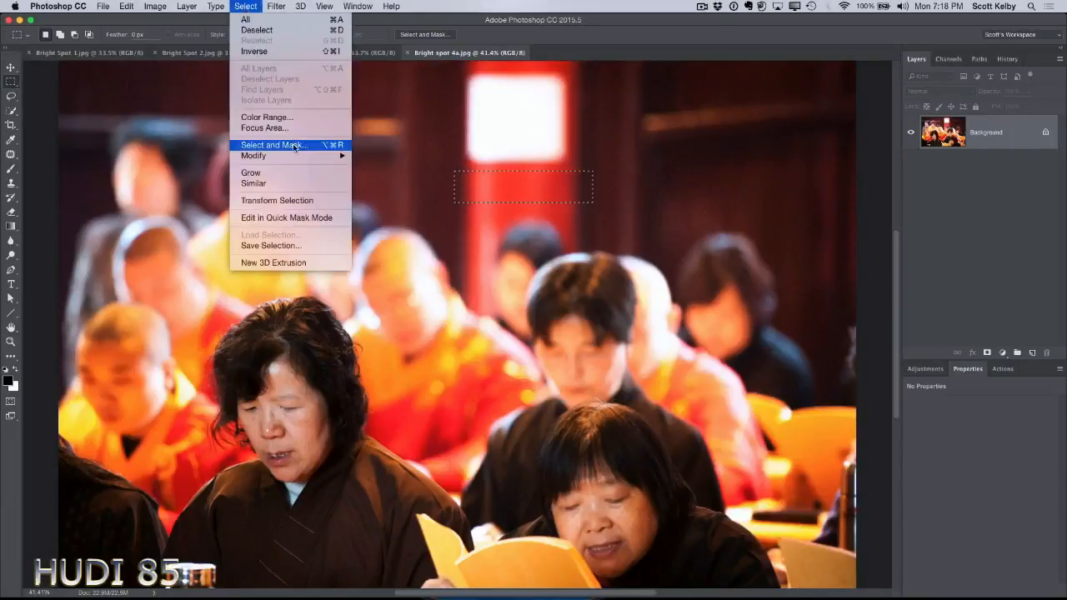
mouse_move(296, 155)
left_click(379, 198)
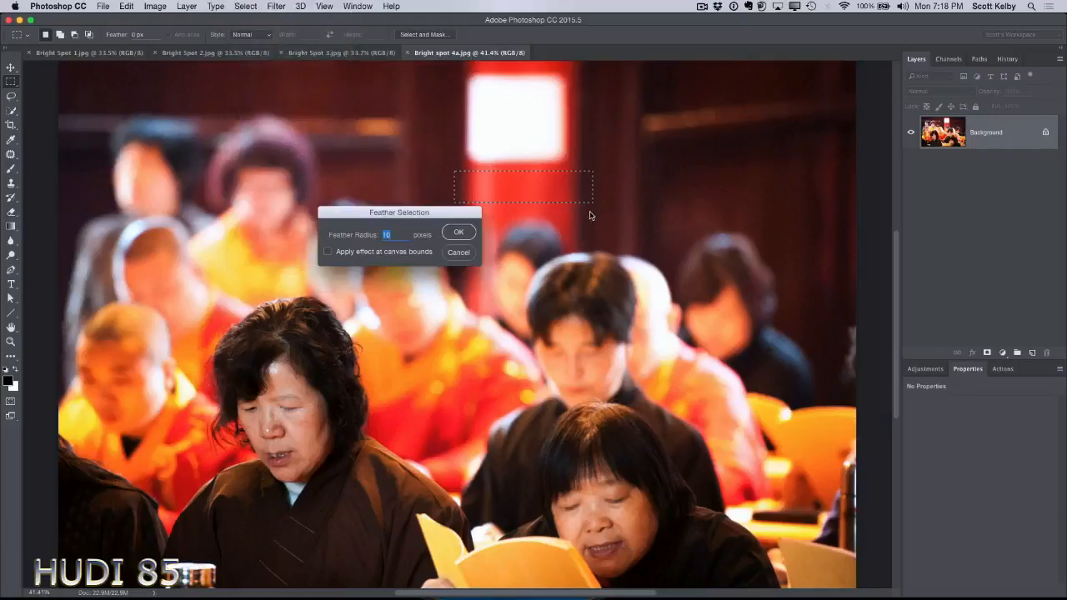
left_click(469, 232)
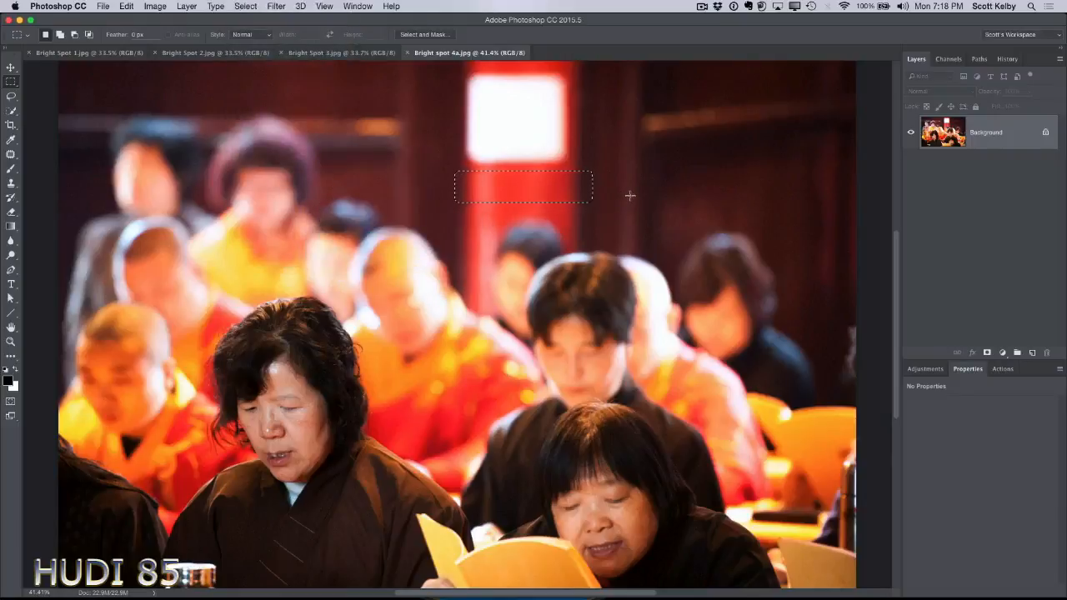
- Copy the selected pillar area to a new layer and move it up over the lower edge of the white spot
key("ctrl+j")
key("v")
left_click_drag(558, 187, 564, 161)
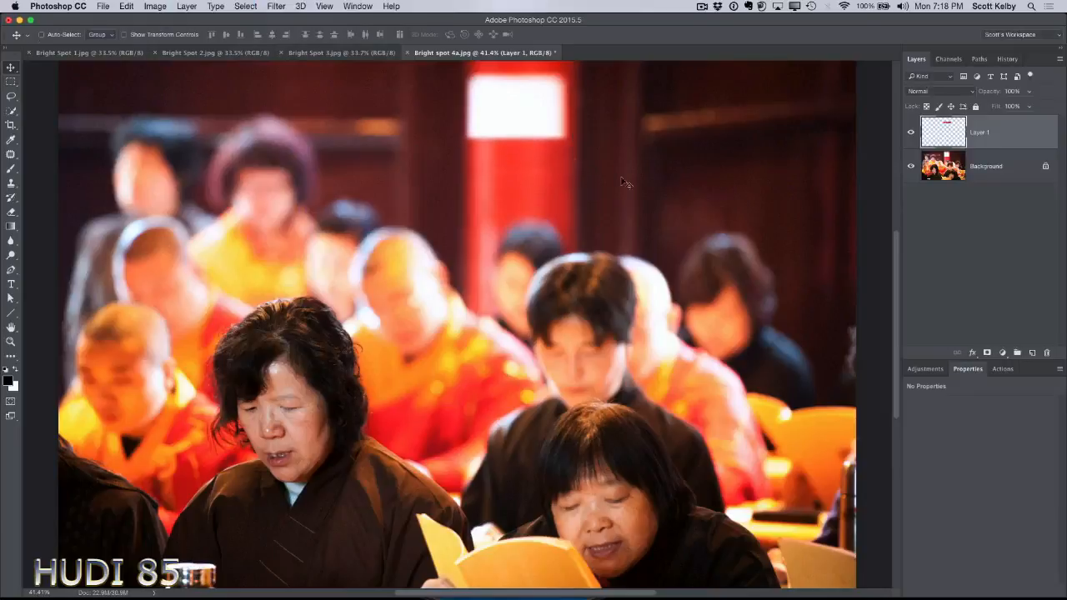
- Flip the copied pillar patch vertically with Free Transform
key("ctrl+t")
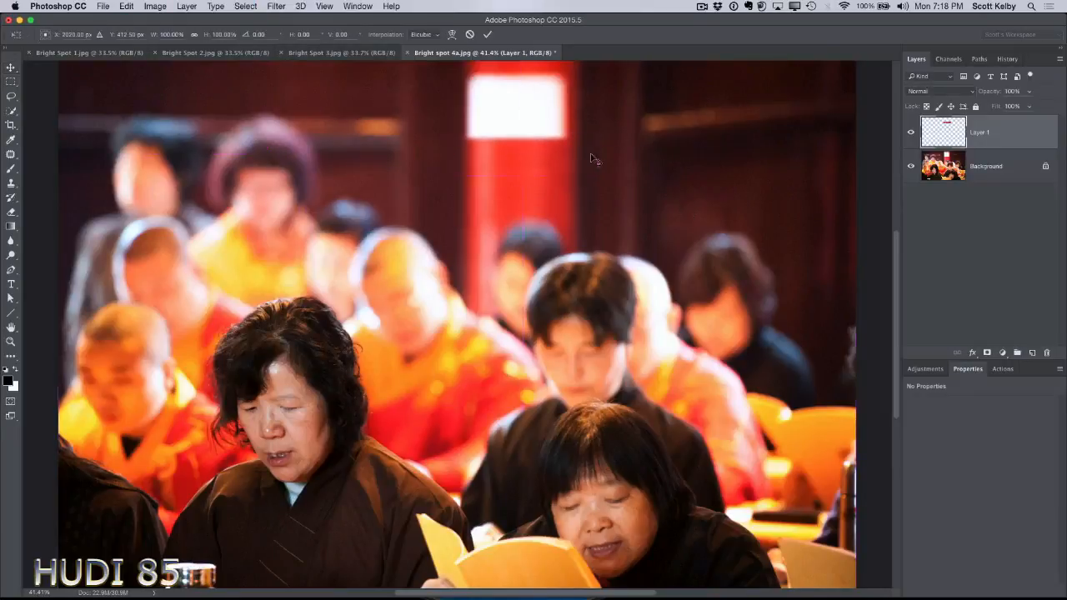
right_click(558, 149)
left_click(594, 287)
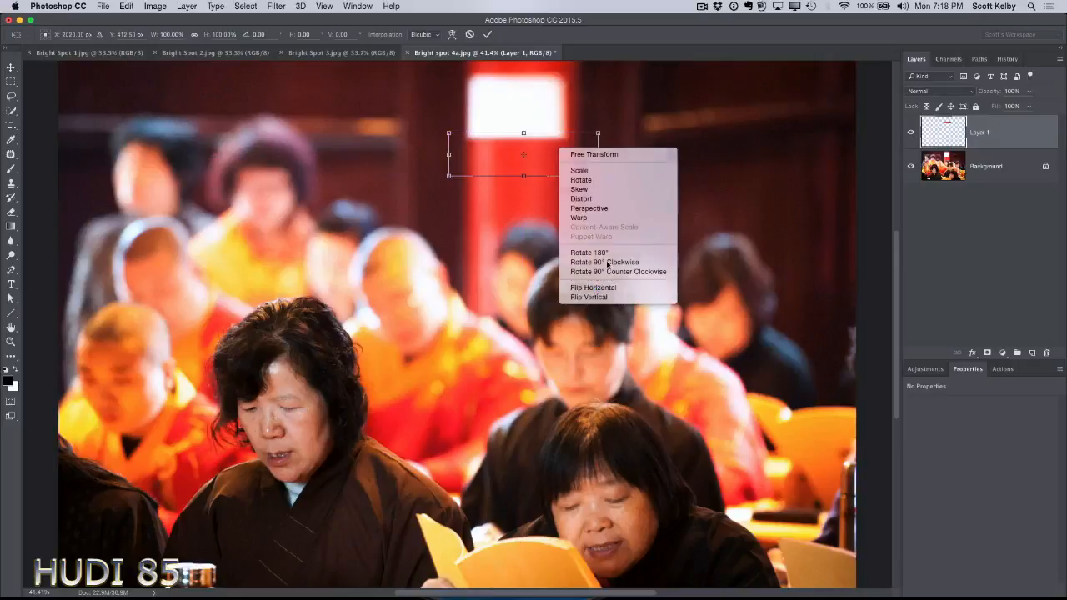
key("ctrl+z")
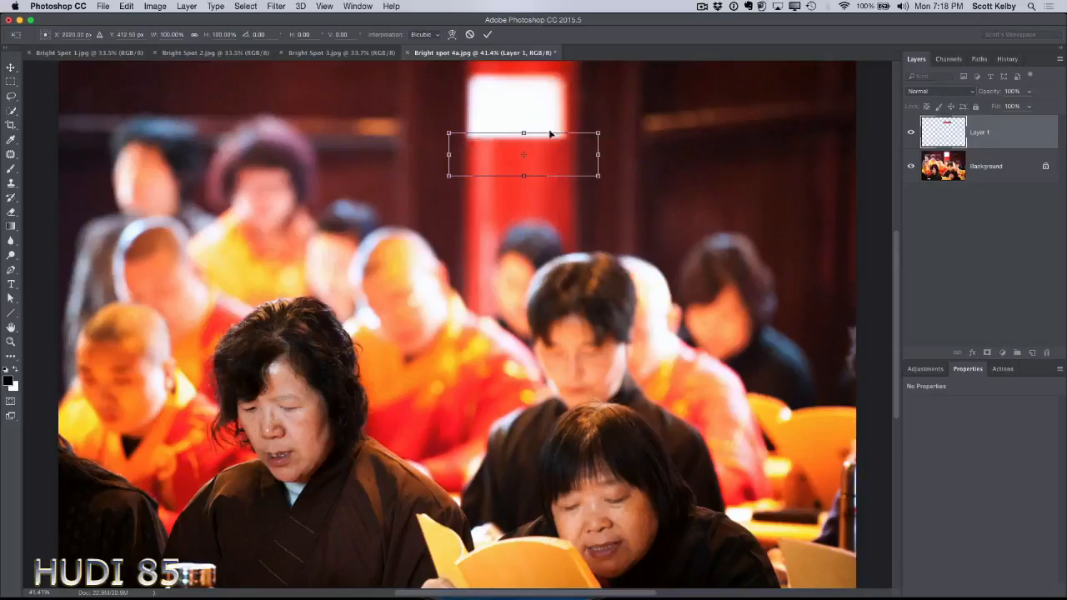
right_click(548, 143)
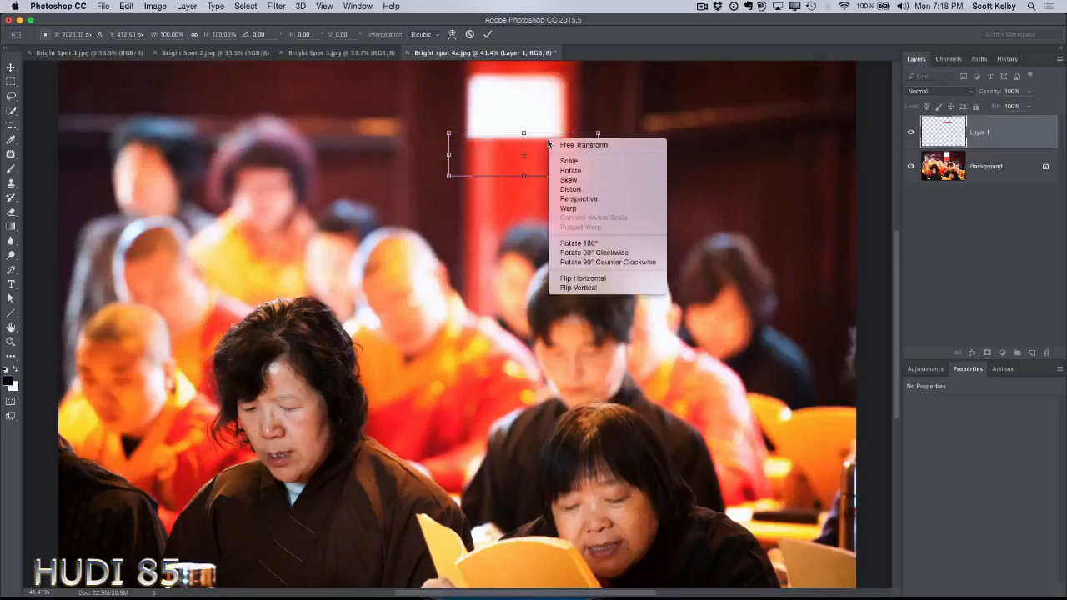
left_click(579, 291)
key("Return")
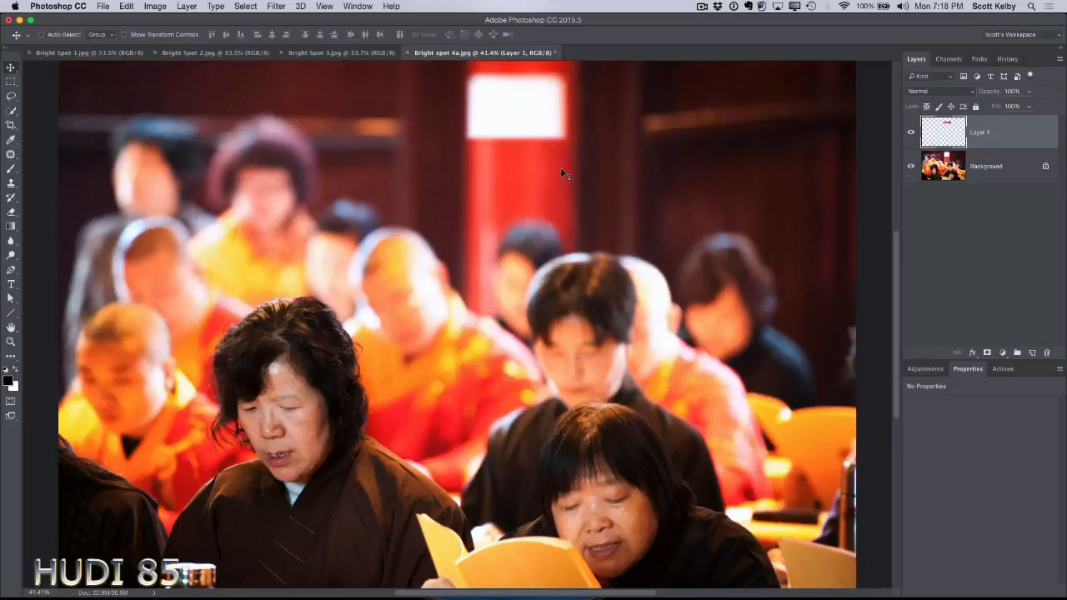
- Duplicate the pillar patch slightly higher over the white spot and flip the copy vertically
left_click_drag(545, 159, 543, 136)
key("super+j")
key("super+t")
right_click(546, 127)
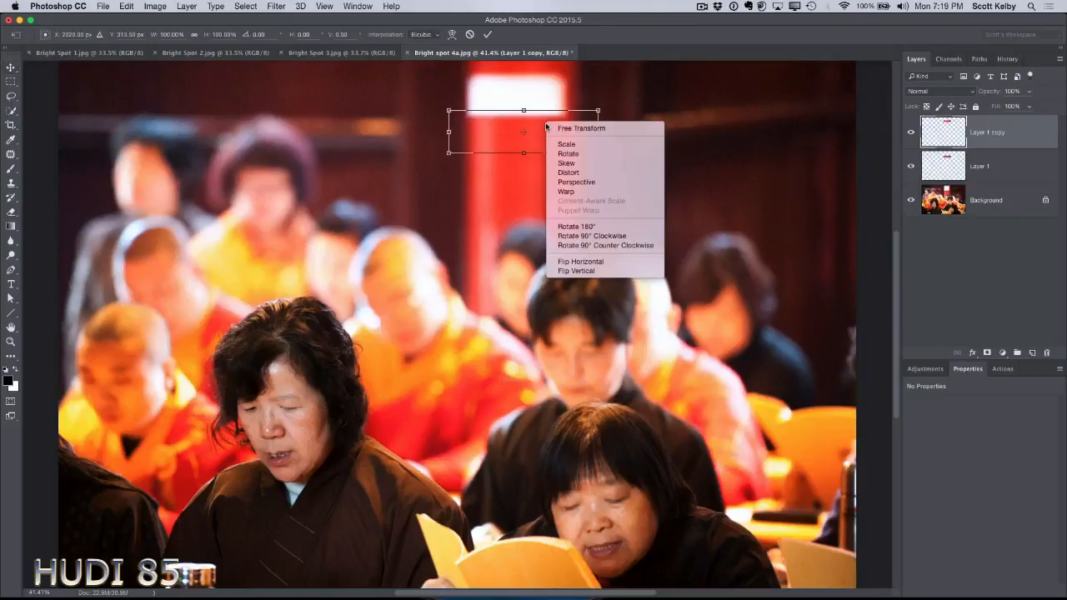
left_click(581, 272)
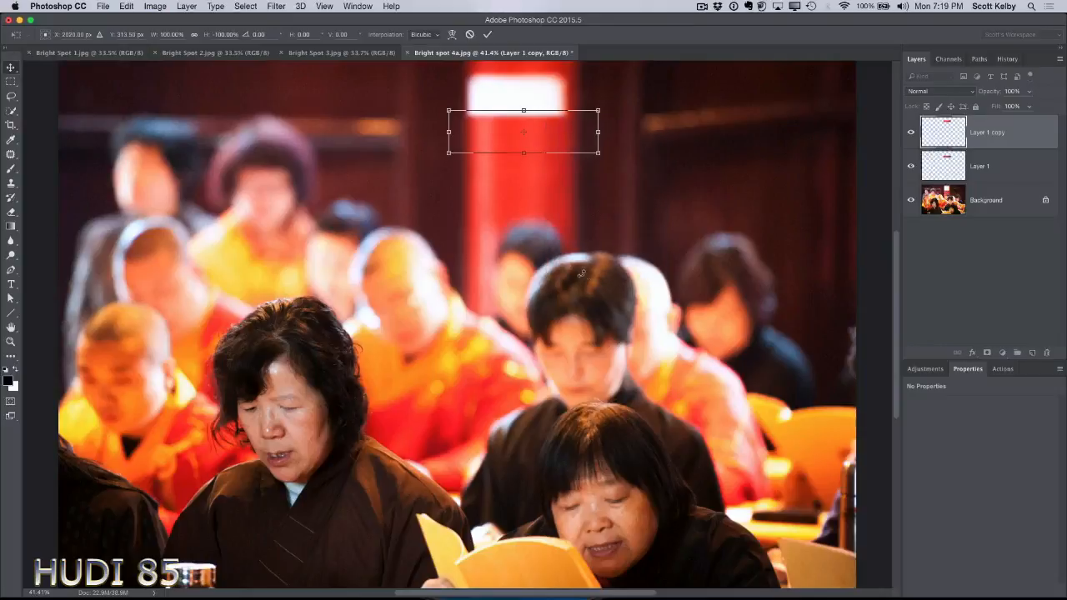
key("Return")
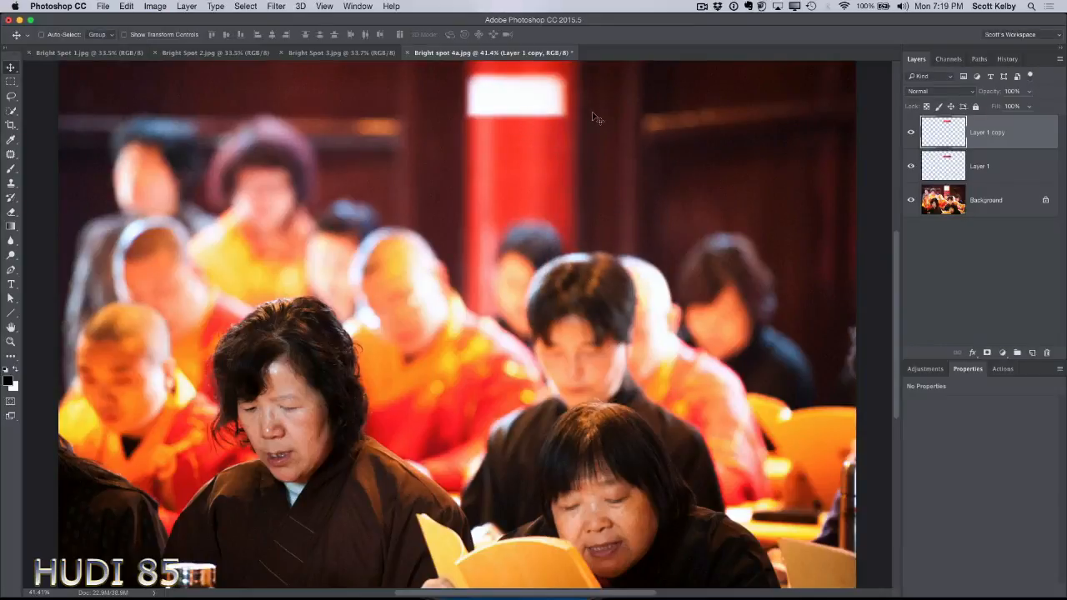
- Place another duplicate of the patch further up the white spot, leaving a thin strip above it, and flip it vertically
left_click_drag(591, 112, 551, 104)
key("ctrl+t")
right_click(551, 102)
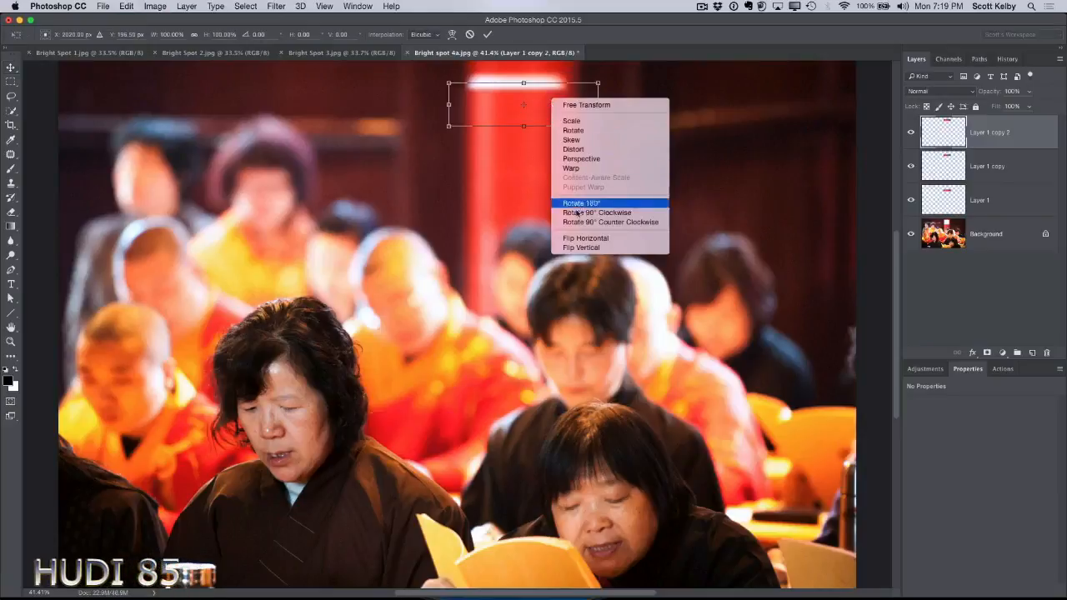
left_click(580, 248)
key("Return")
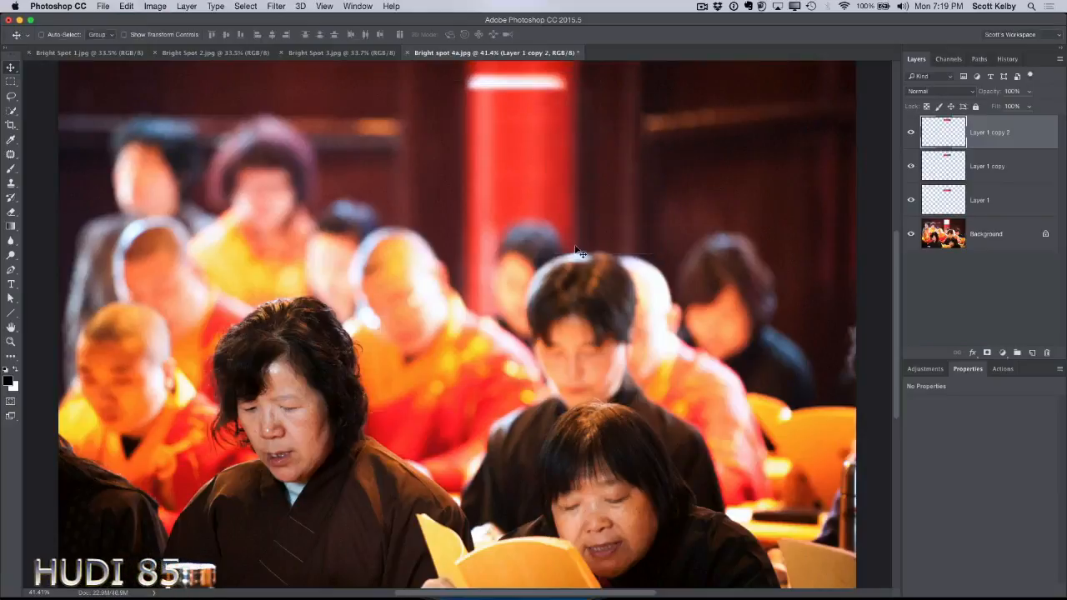
left_click_drag(536, 114, 536, 108)
- Try to cover the remaining white strip with one more vertically flipped duplicate of the patch
left_click_drag(624, 114, 608, 102)
key("ctrl+t")
right_click(558, 96)
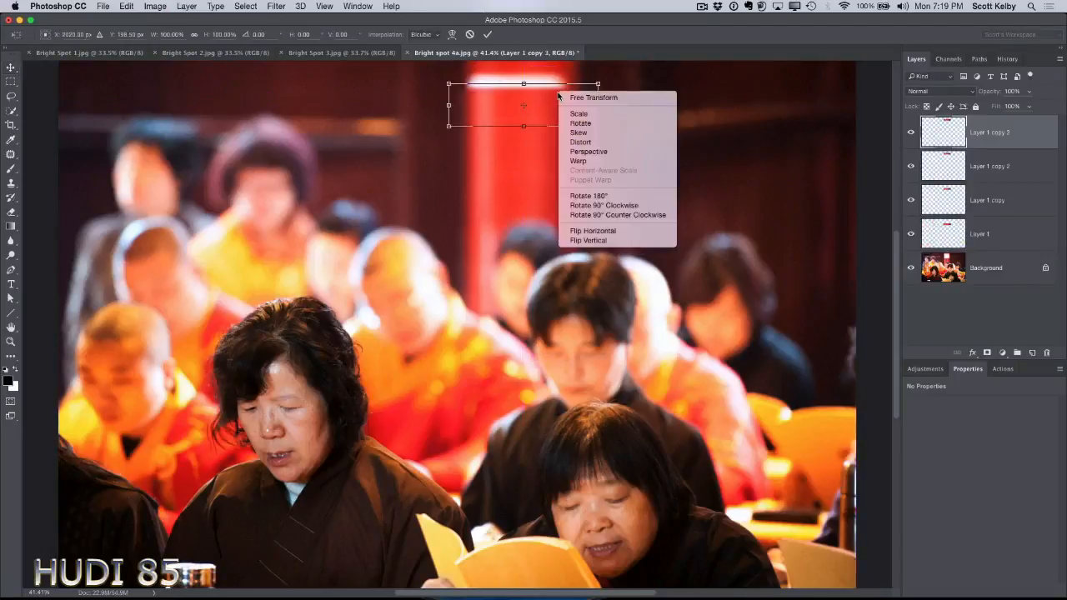
left_click(604, 240)
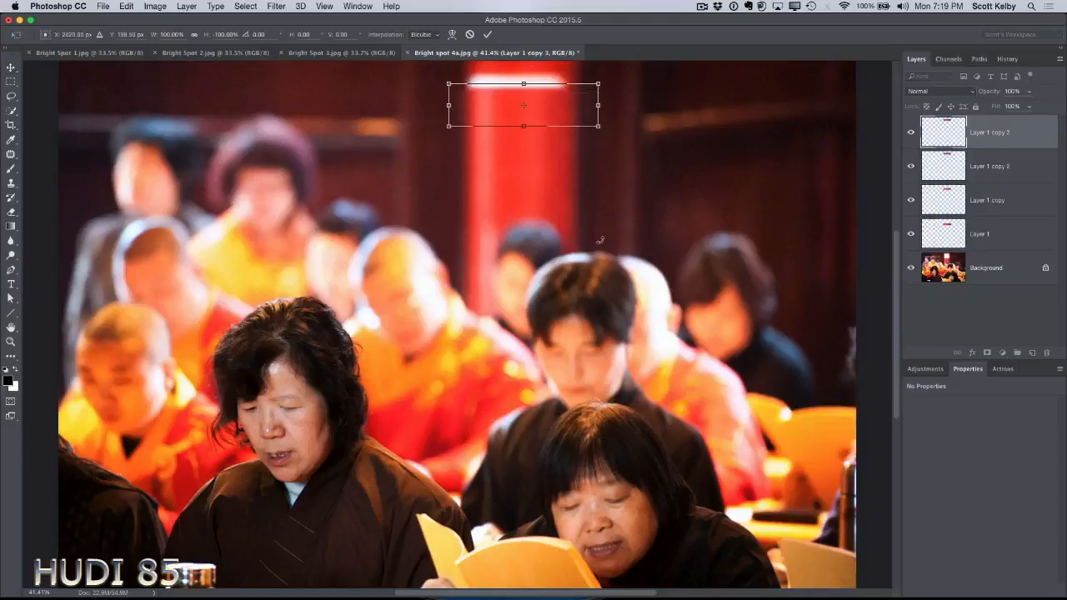
key("Return")
left_click_drag(552, 128, 554, 100)
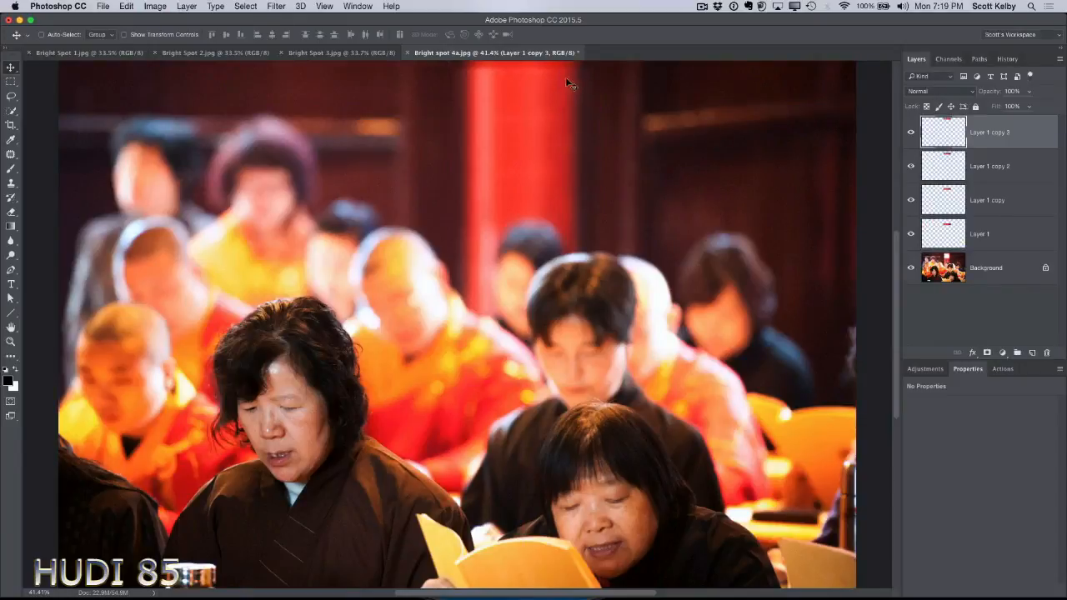
- Check the topmost patch by toggling its visibility, and delete its layer, Layer 1 copy 3
scroll(565, 79, "up", 3)
left_click_drag(567, 219, 545, 192)
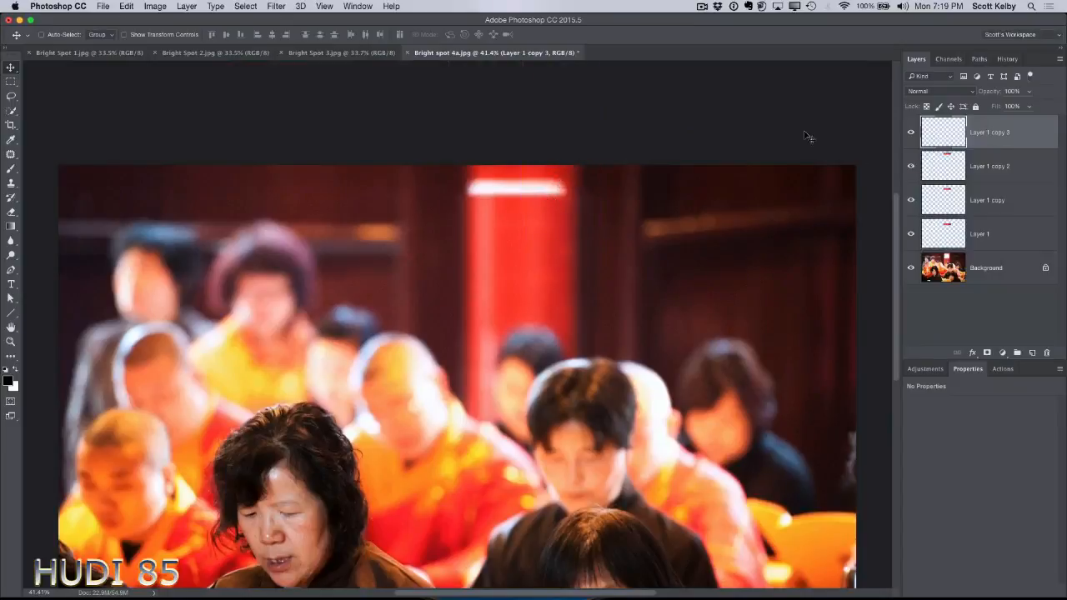
left_click(912, 133)
left_click_drag(506, 253, 401, 227)
left_click_drag(951, 142, 1047, 353)
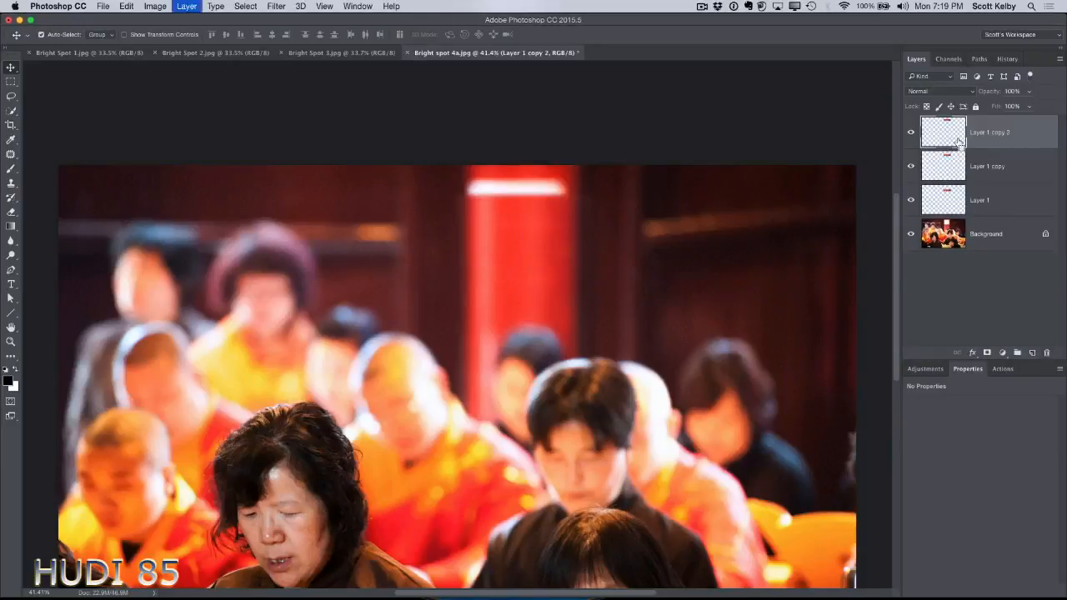
- Duplicate Layer 1 copy 2, flip the copy vertically and move it up over the remaining white strip
key("super+j")
key("super+t")
right_click(532, 208)
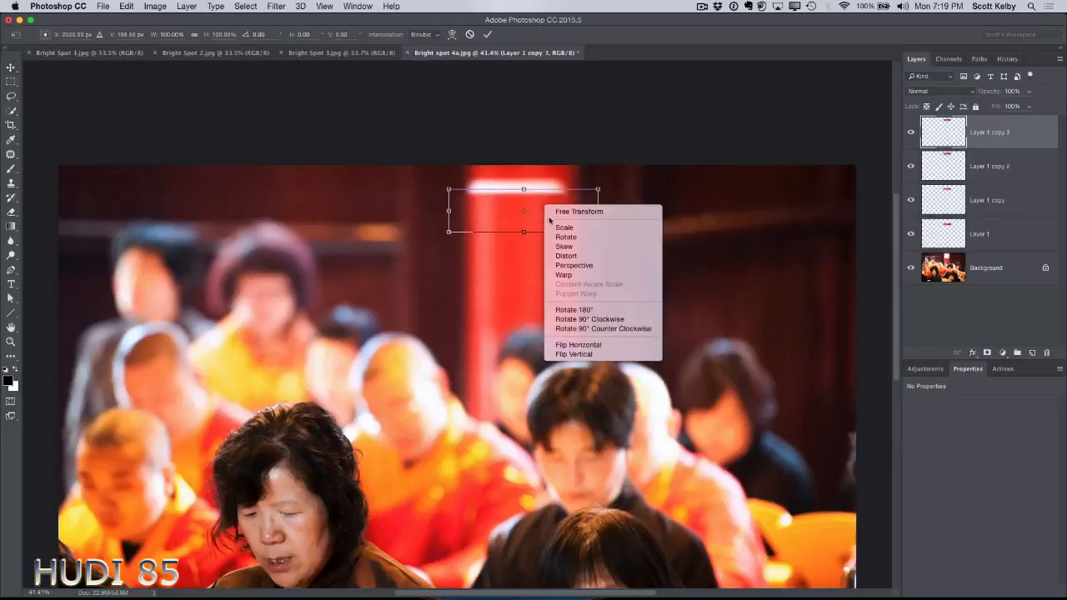
left_click(581, 356)
key("Return")
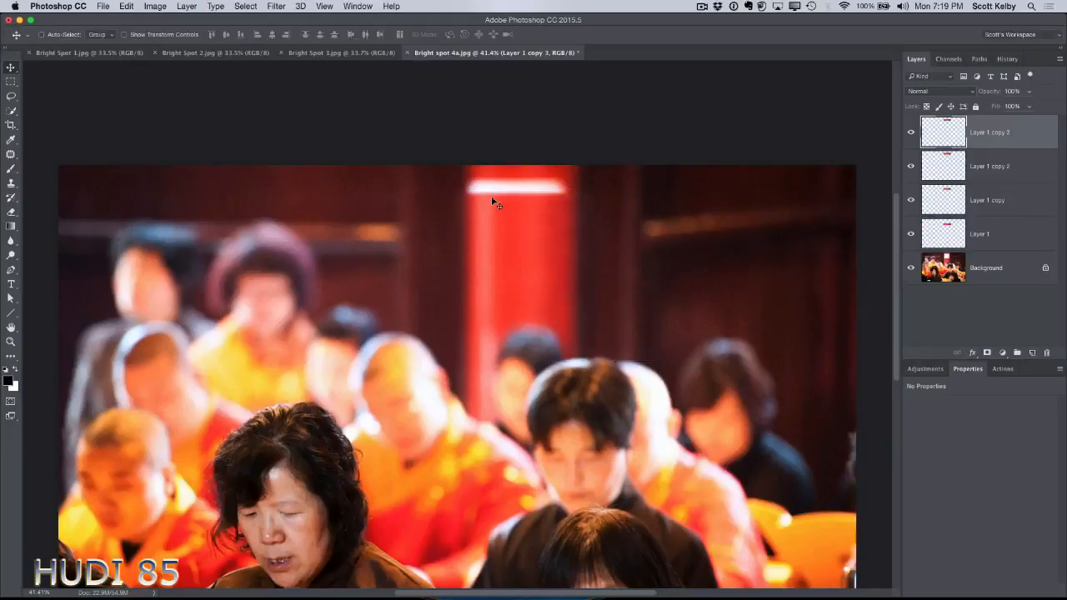
left_click_drag(518, 216, 517, 191)
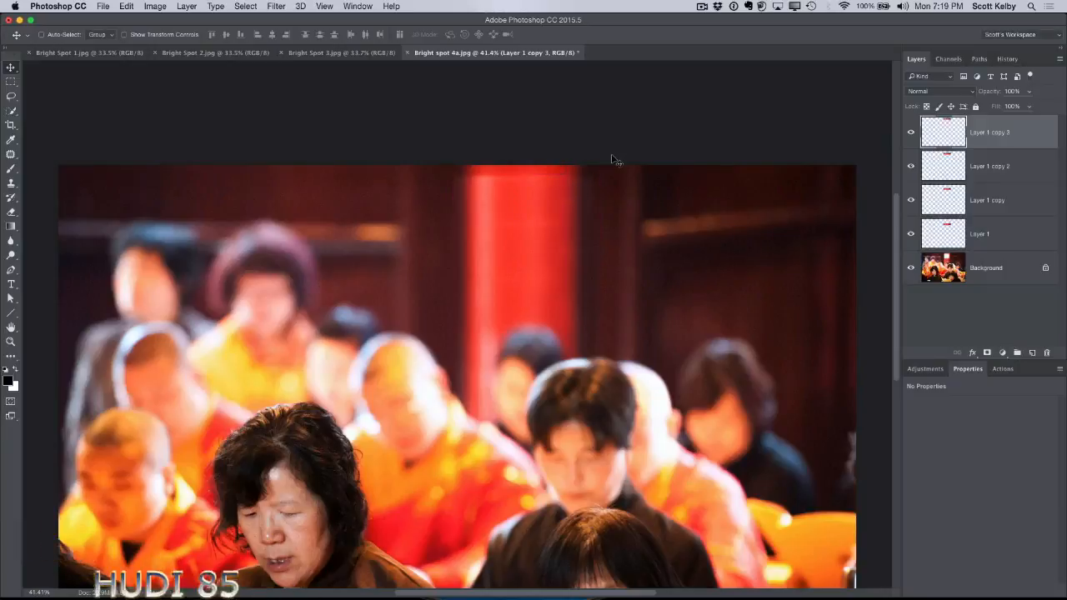
- Duplicate the topmost patch once more, flip it vertically and move it up to the photo's upper edge
key("super+j")
key("super+t")
right_click(554, 187)
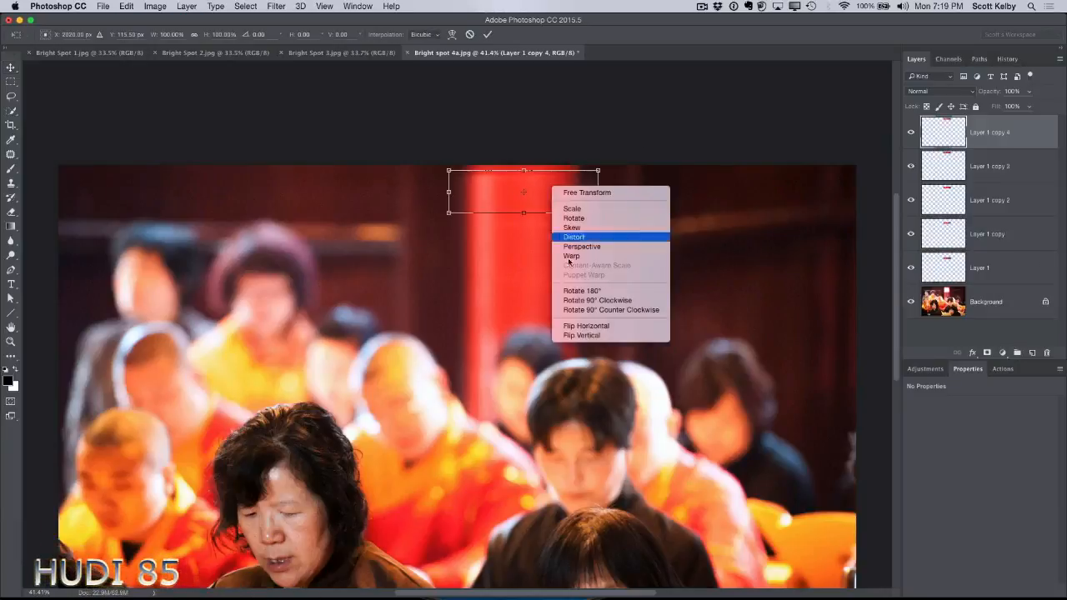
left_click(584, 336)
key("Return")
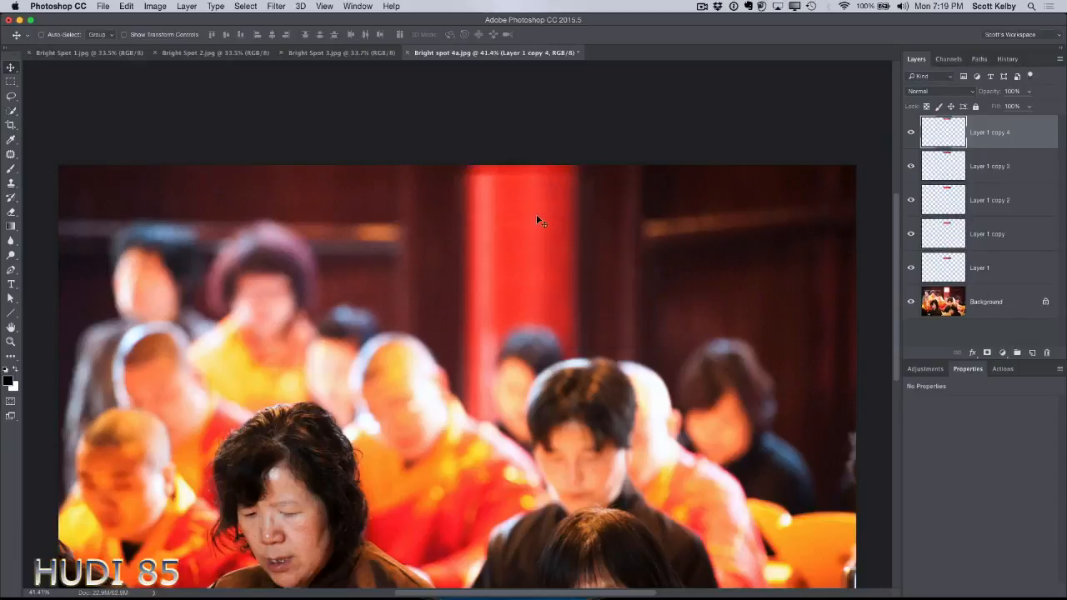
left_click_drag(548, 185, 546, 168)
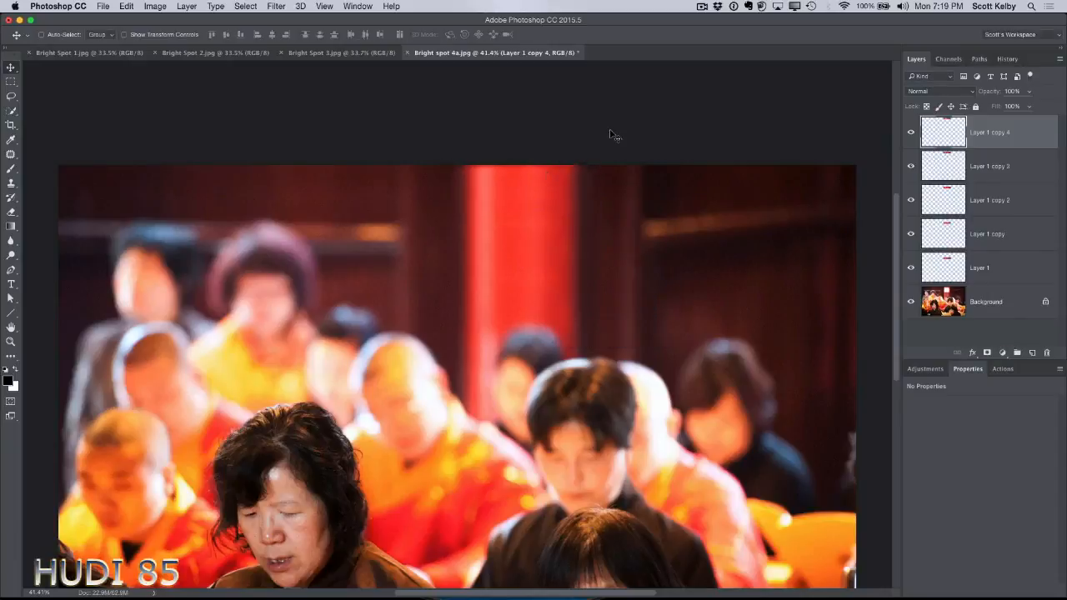
- Compare the retouched pillar with the original by hiding all patch layers and showing them again
left_click_drag(668, 258, 668, 196)
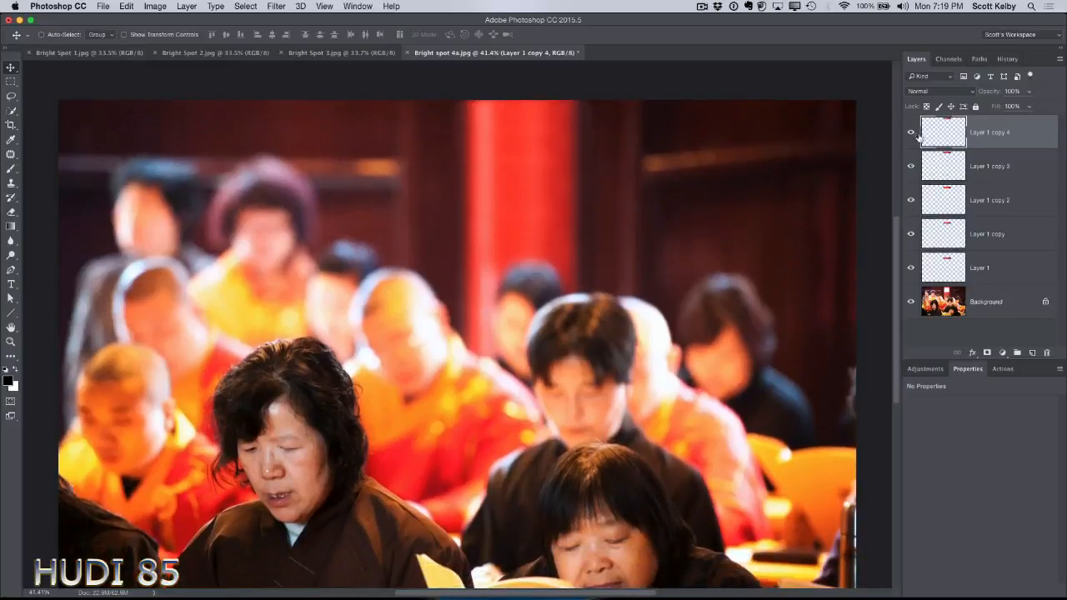
left_click(910, 269)
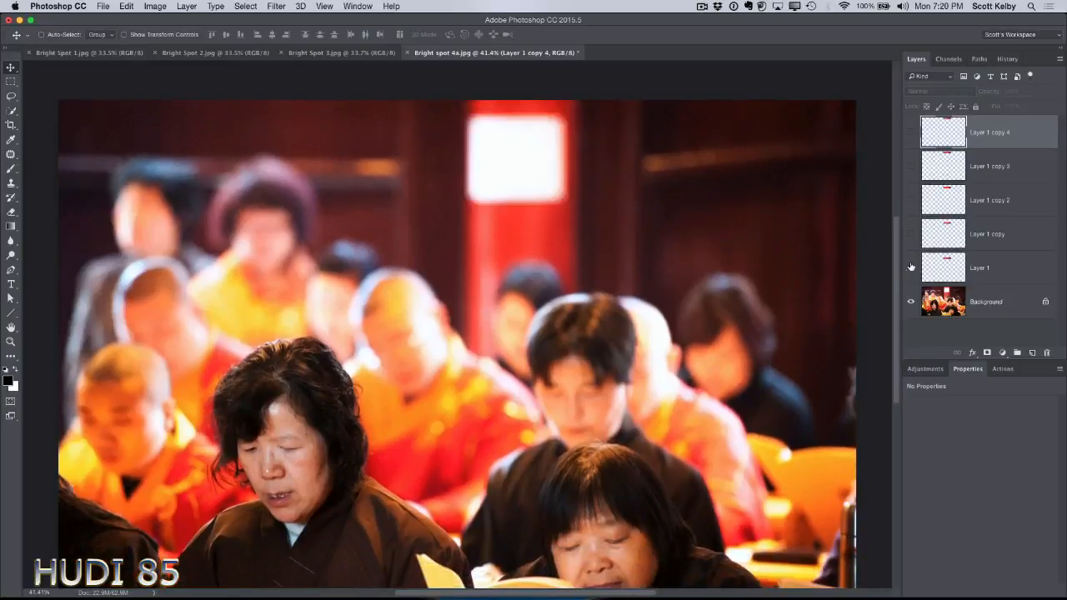
left_click(910, 134)
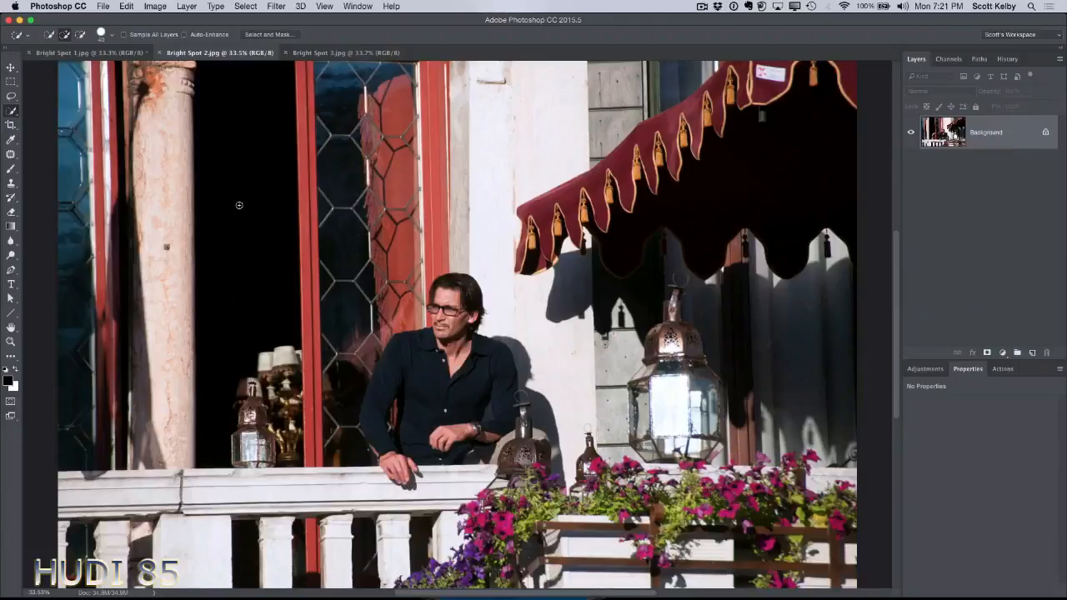
- In Bright Spot 1.jpg, select the large lantern's front glass pane with the Quick Selection tool and copy it
left_click(10, 68)
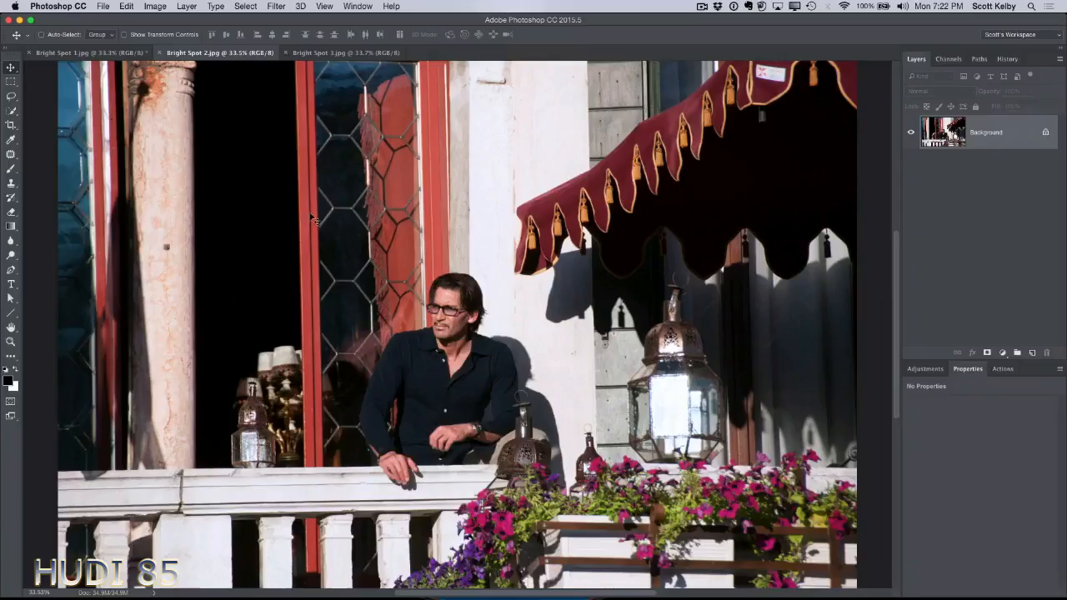
left_click(134, 54)
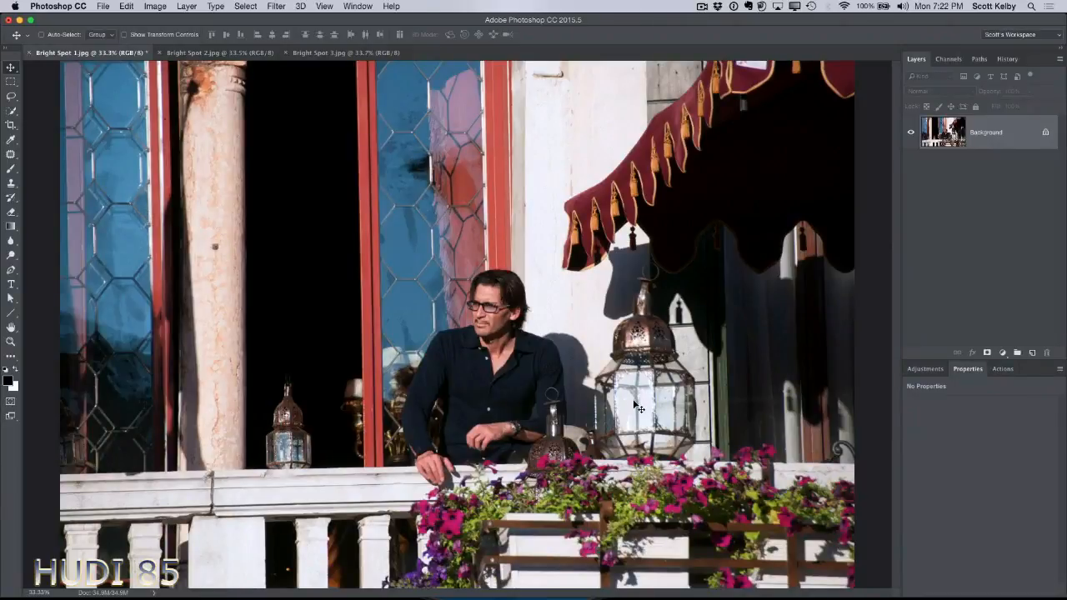
left_click(11, 110)
mouse_move(639, 381)
left_mouse_down()
mouse_move(621, 418)
mouse_move(646, 419)
mouse_move(645, 394)
mouse_move(443, 201)
left_mouse_up()
key("super+plus")
key("super+plus")
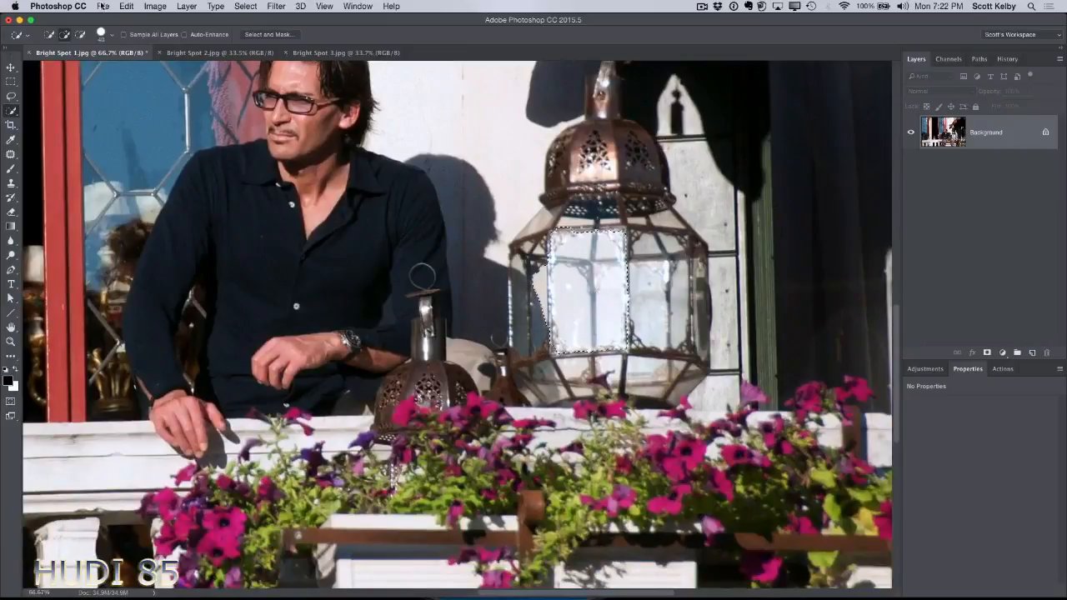
left_click(126, 6)
left_click(172, 75)
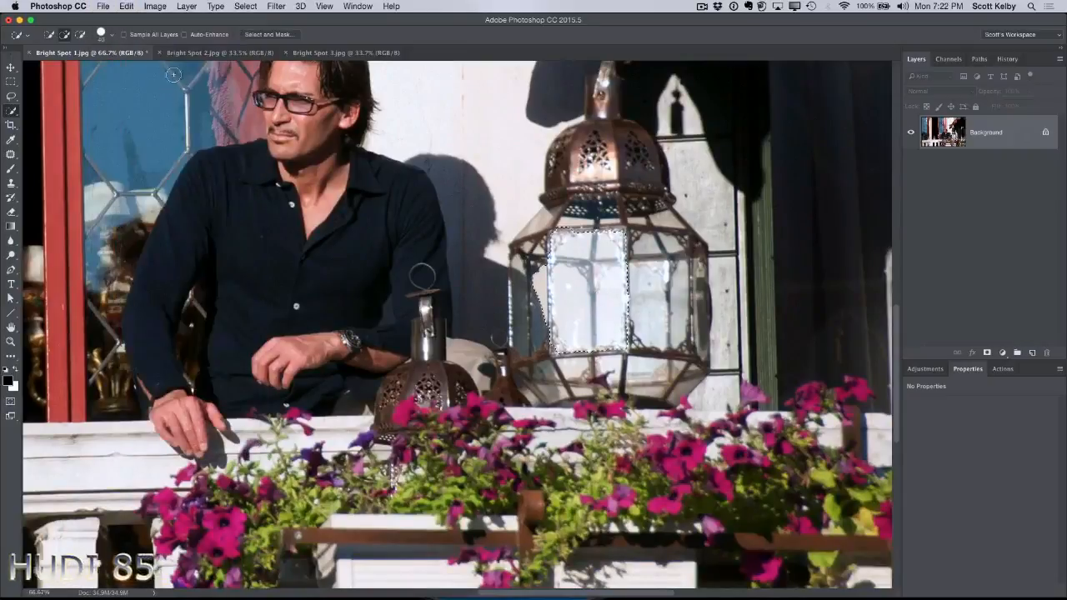
- Paste the glass pane into Bright Spot 2.jpg and move it over the large lantern's overexposed front pane
left_click(218, 53)
key("super+v")
key("v")
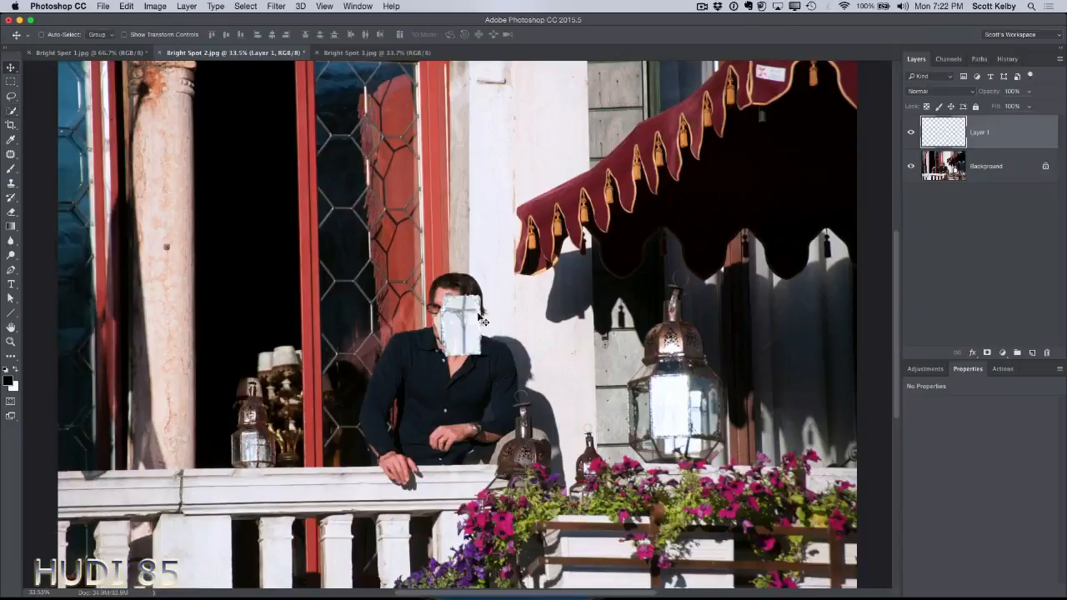
left_click_drag(475, 325, 682, 400)
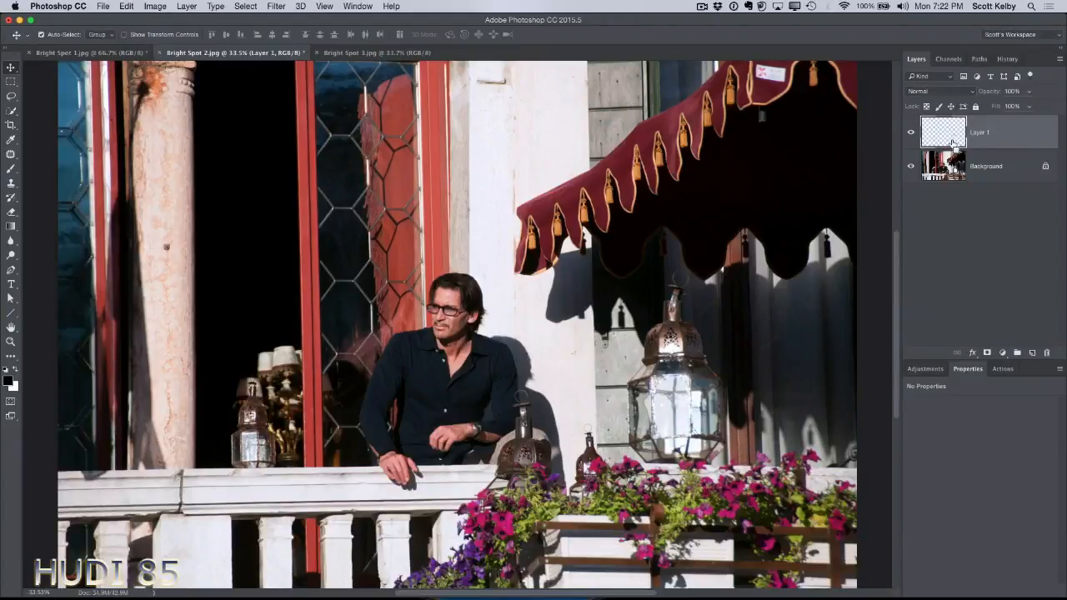
- Darken the pasted glass pane with Levels by setting the midtones to 0.49, and merge it into the background
key("super+l")
left_click_drag(763, 131, 772, 77)
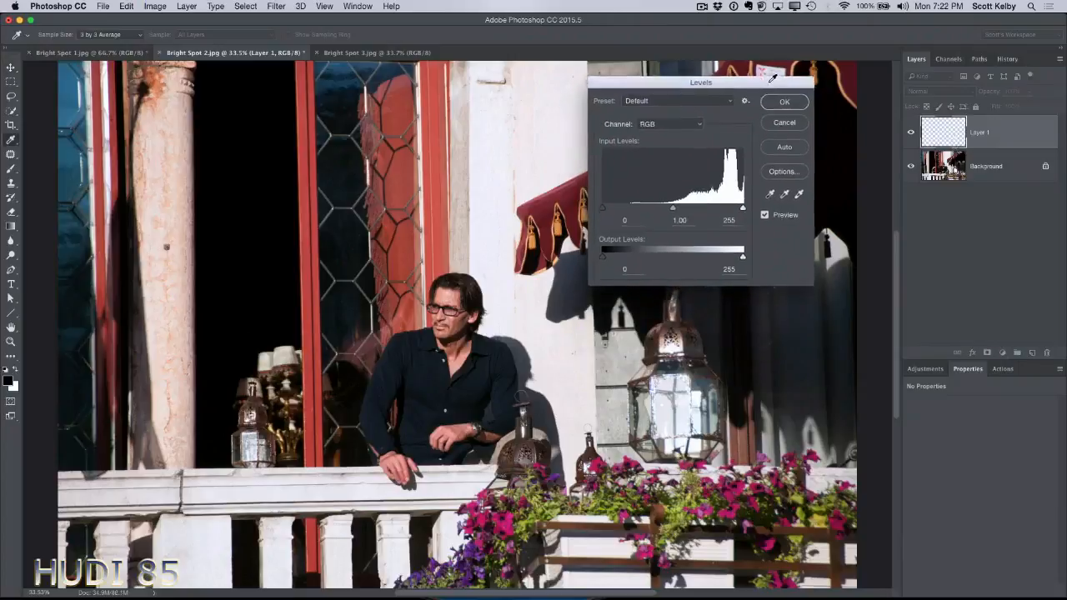
left_click_drag(674, 206, 708, 207)
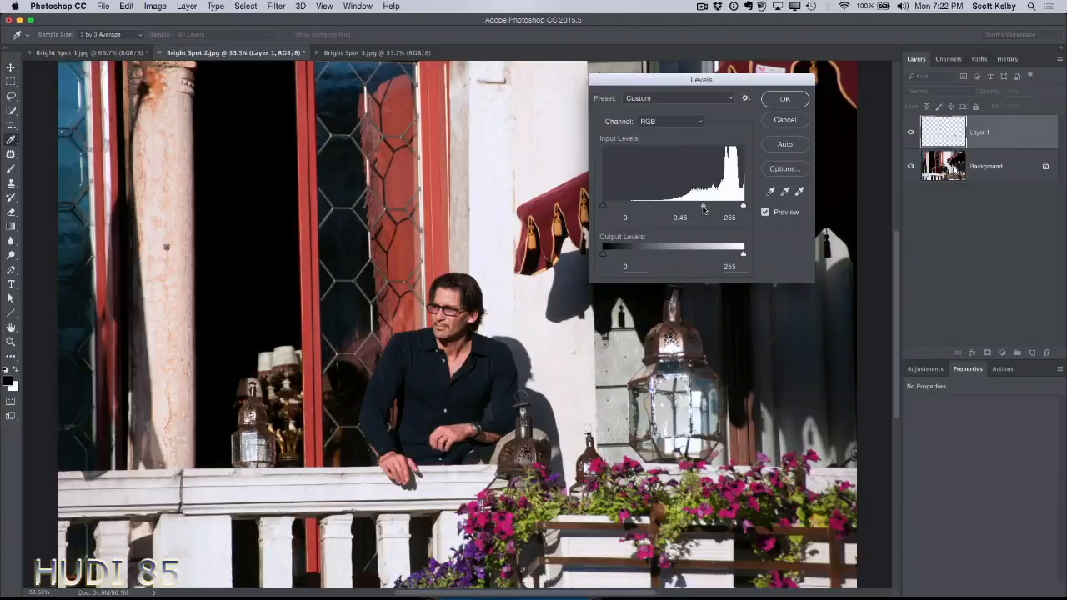
left_click_drag(701, 209, 707, 207)
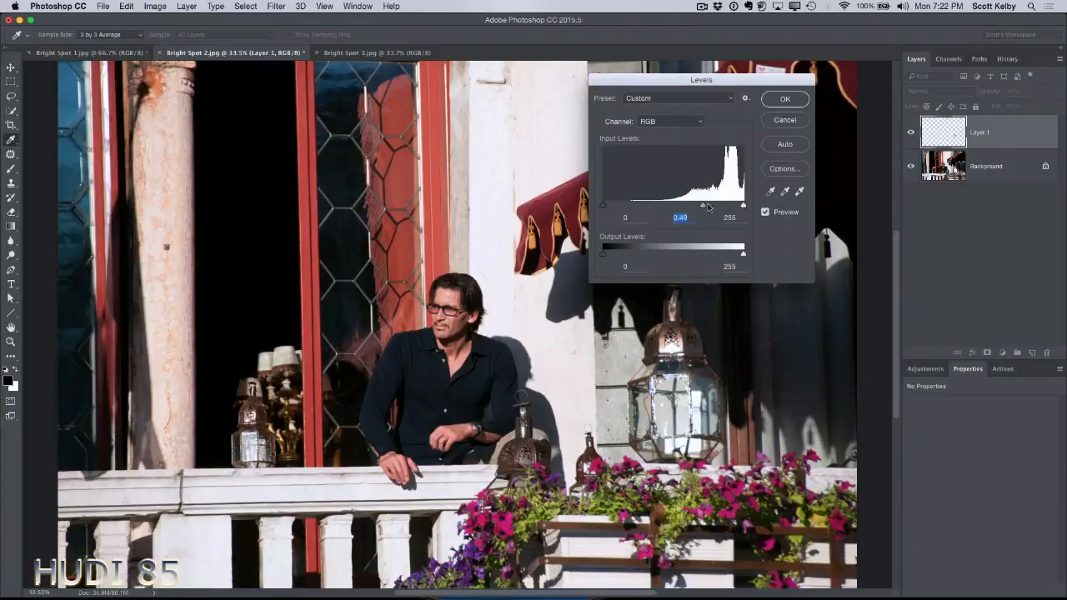
left_click(785, 100)
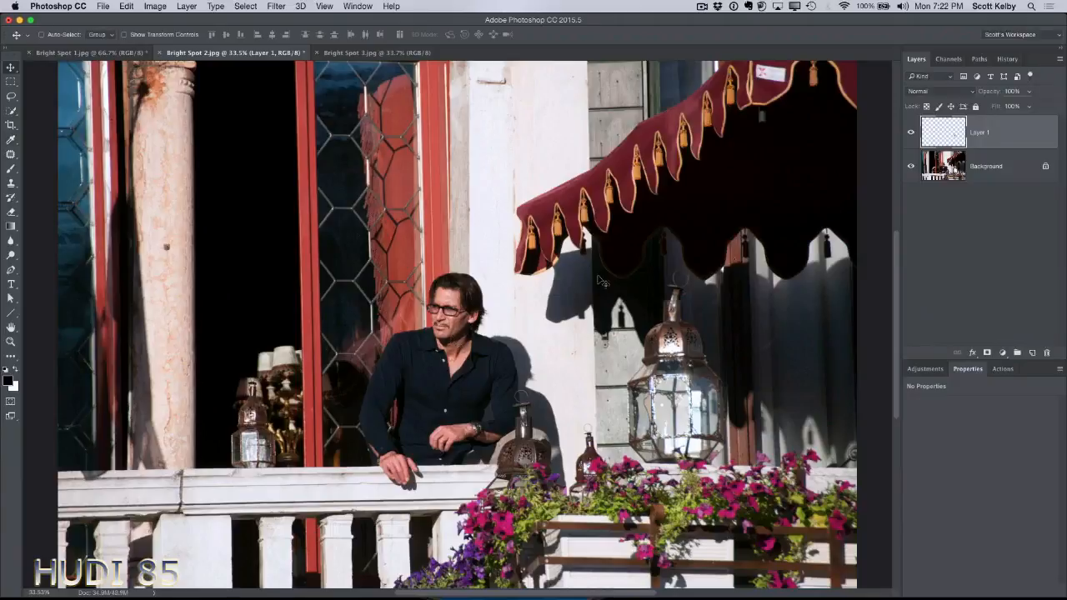
key("super+e")
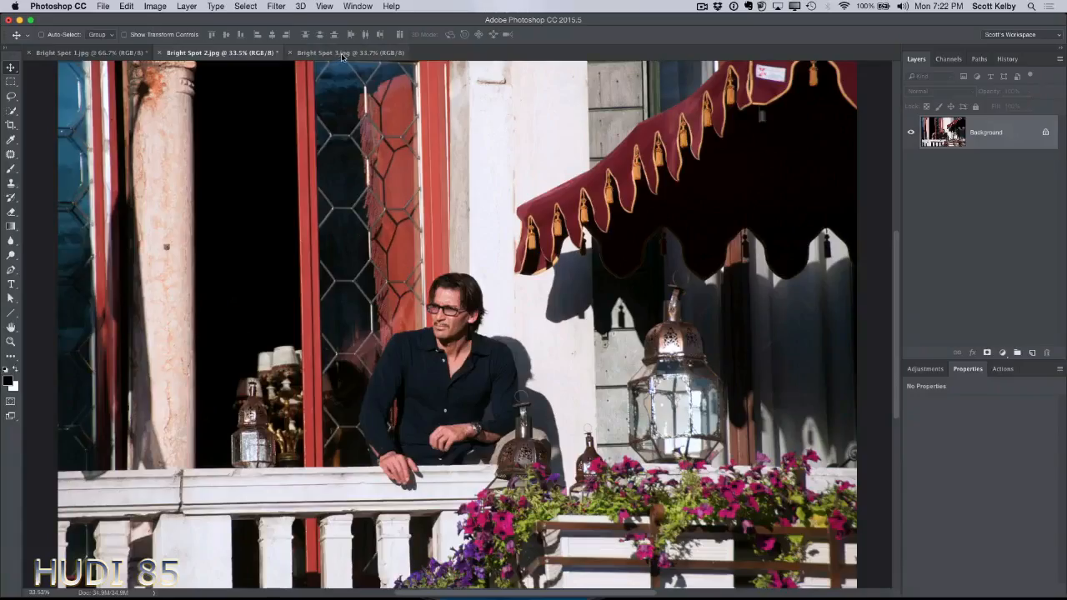
- Switch to the Bright Spot 3.jpg document
left_click(341, 53)
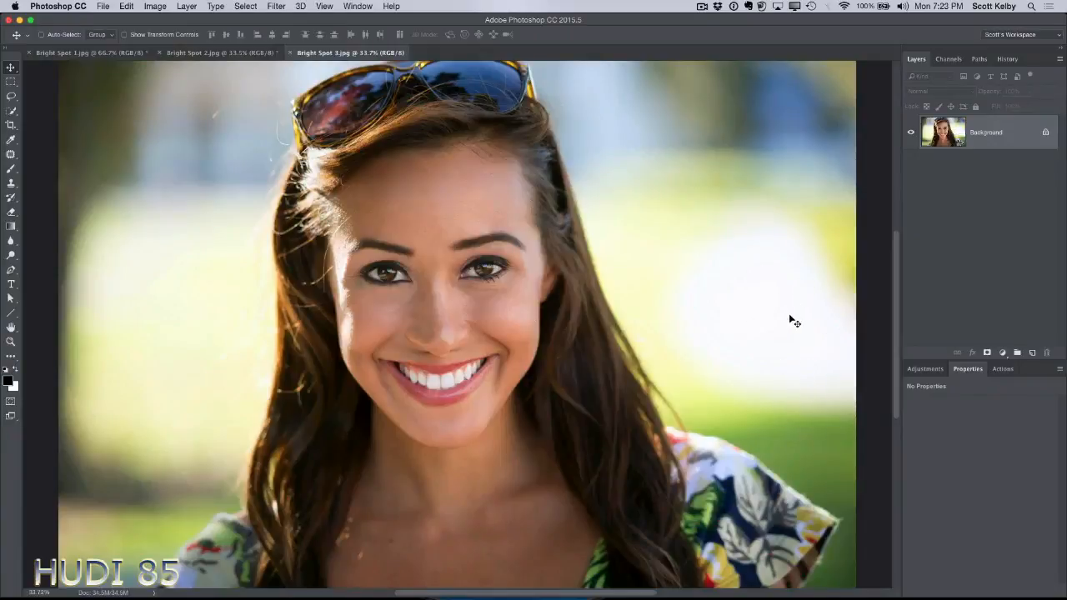
- Try to repair the blown-out spot beside the woman's hair with the Patch tool, sampling the background just above it
left_click(11, 154)
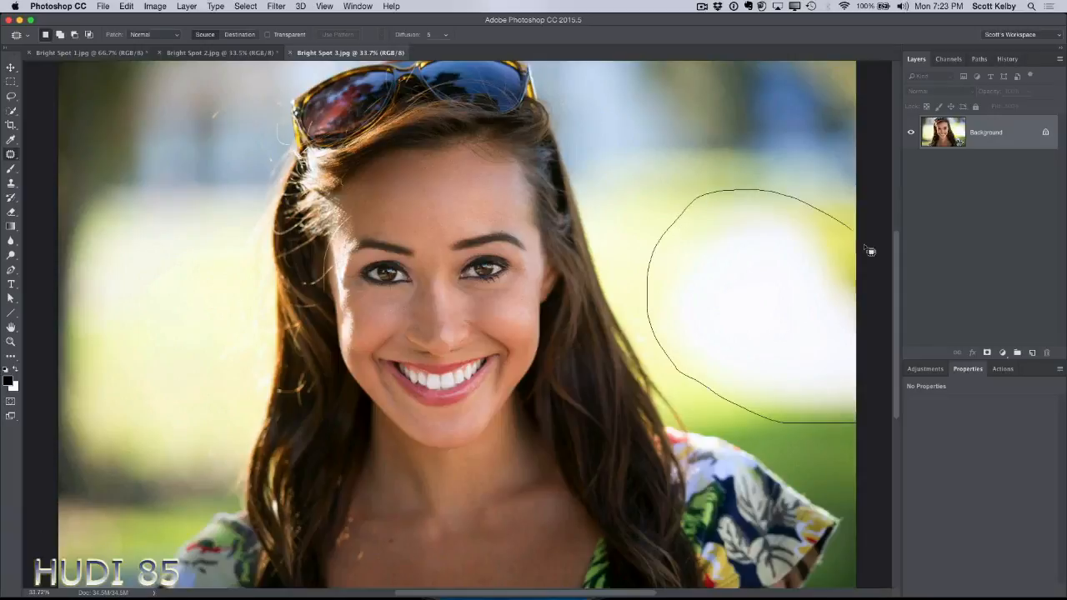
left_click_drag(870, 250, 890, 409)
left_click_drag(792, 309, 714, 175)
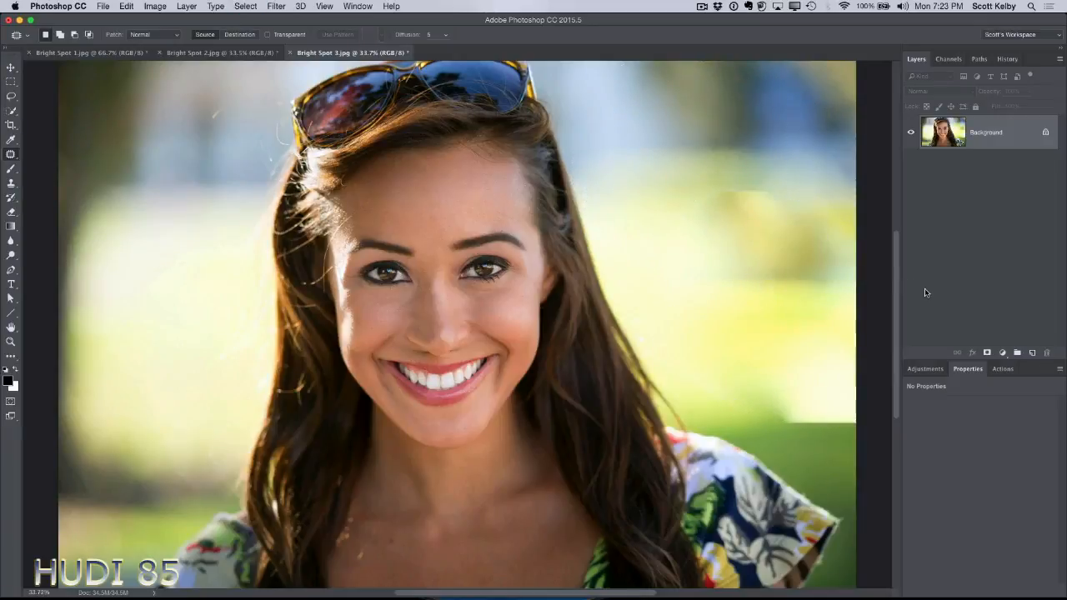
key("alt+super+z")
key("alt+super+z")
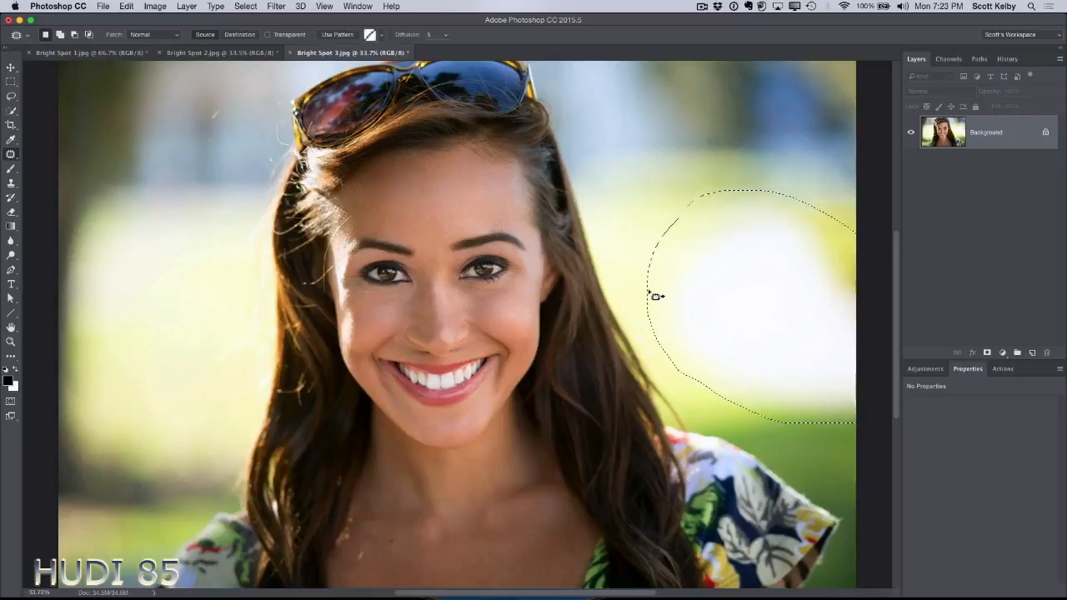
- Try to patch the same bright spot from the blurred background on the woman's other side, and undo the attempt
left_click_drag(714, 309, 171, 324)
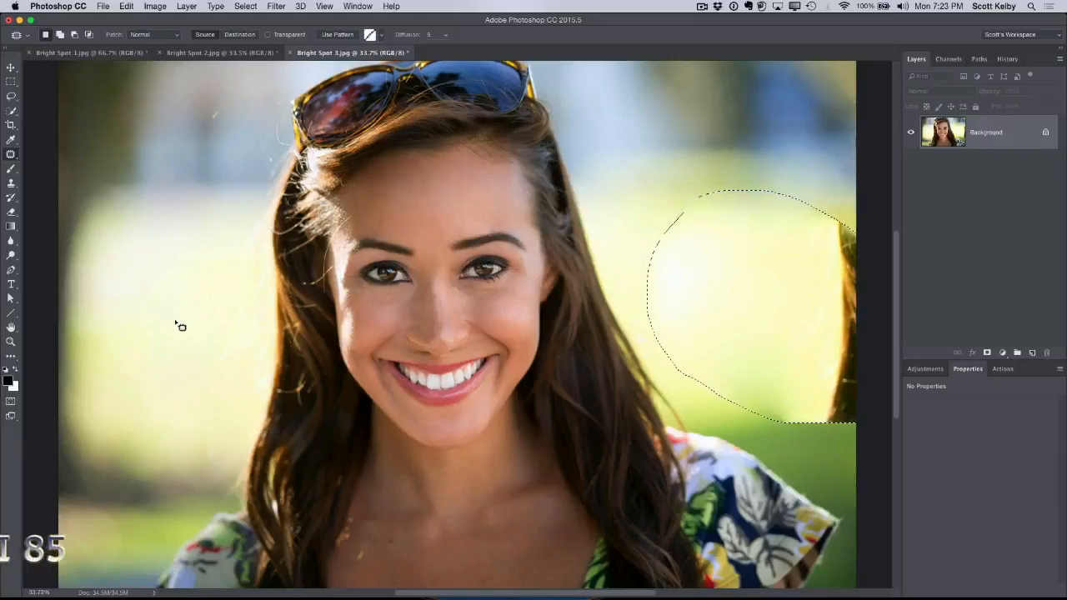
key("super+d")
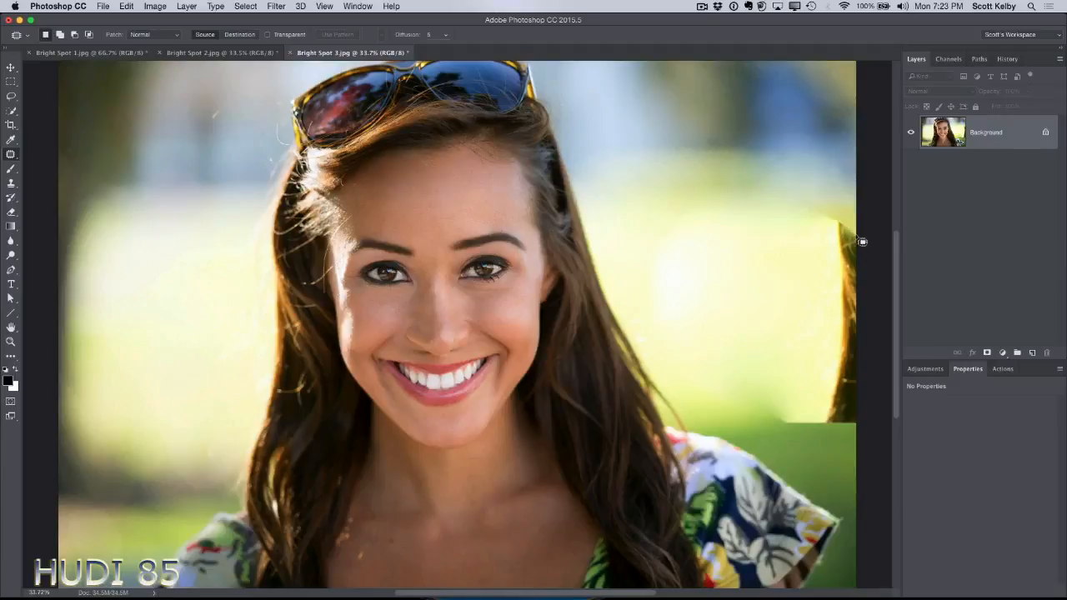
left_click_drag(850, 437, 870, 421)
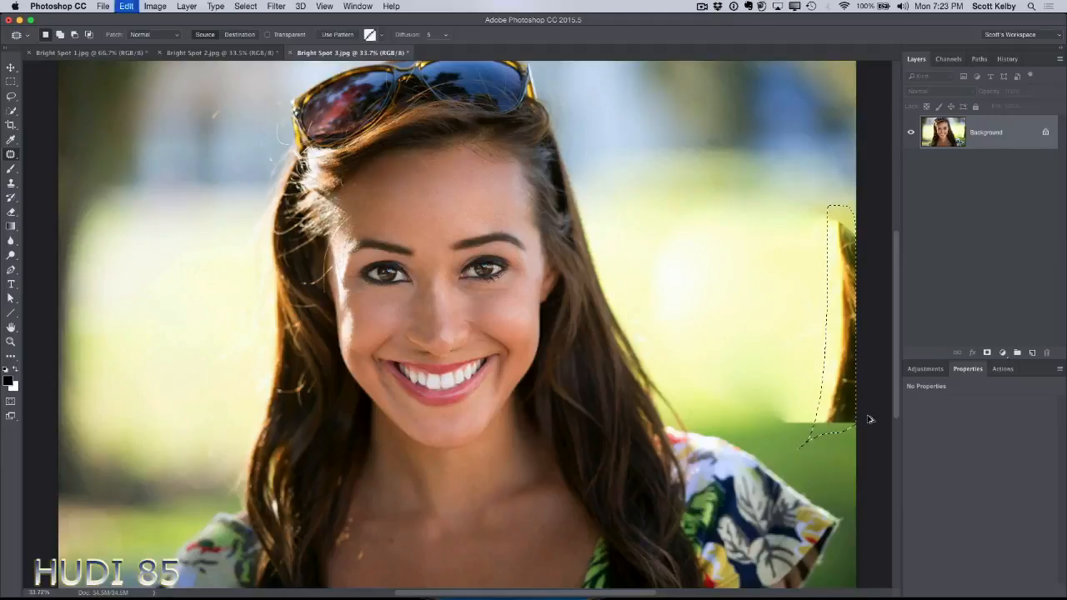
key("alt+super+z")
key("alt+super+z")
key("alt+super+z")
key("alt+super+z")
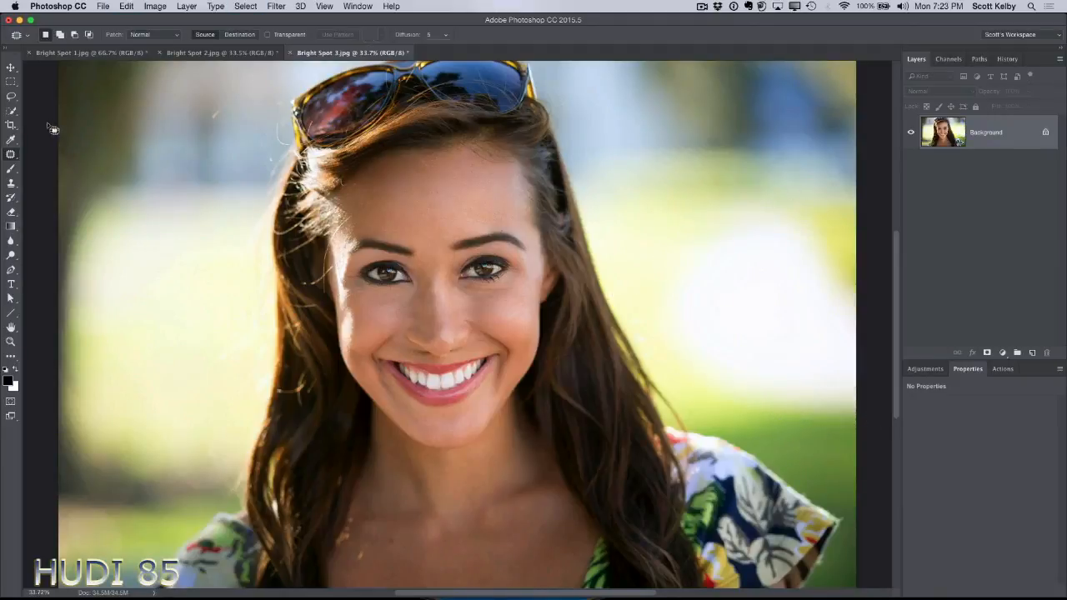
- Select the blurred background at the photo's left edge with a rectangular marquee and extend it with the Lasso toward the hair
left_click(10, 83)
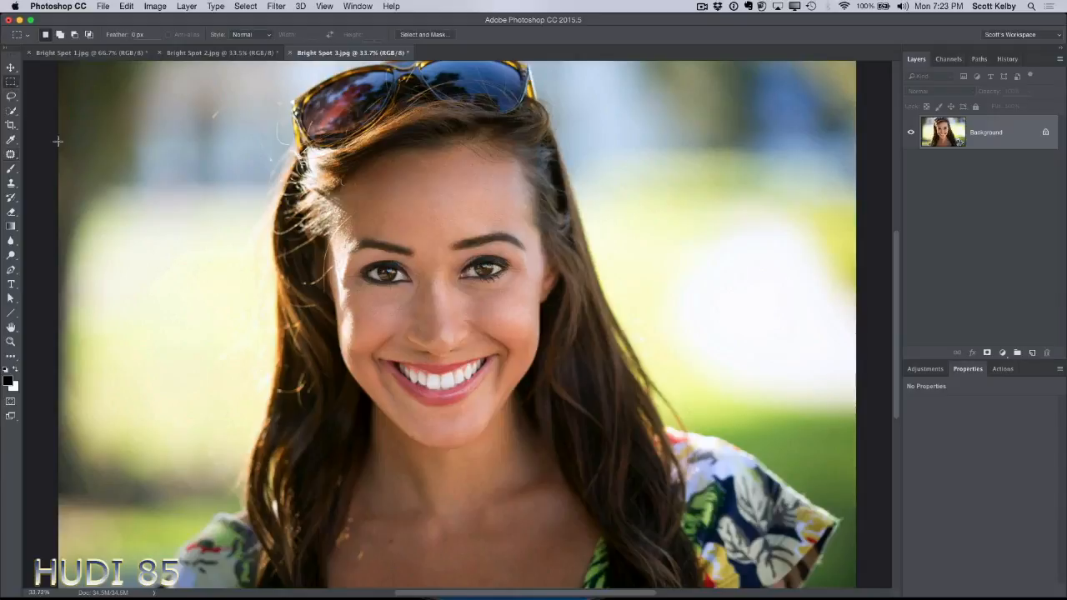
mouse_move(57, 141)
left_mouse_down()
mouse_move(193, 492)
mouse_move(237, 497)
left_mouse_up()
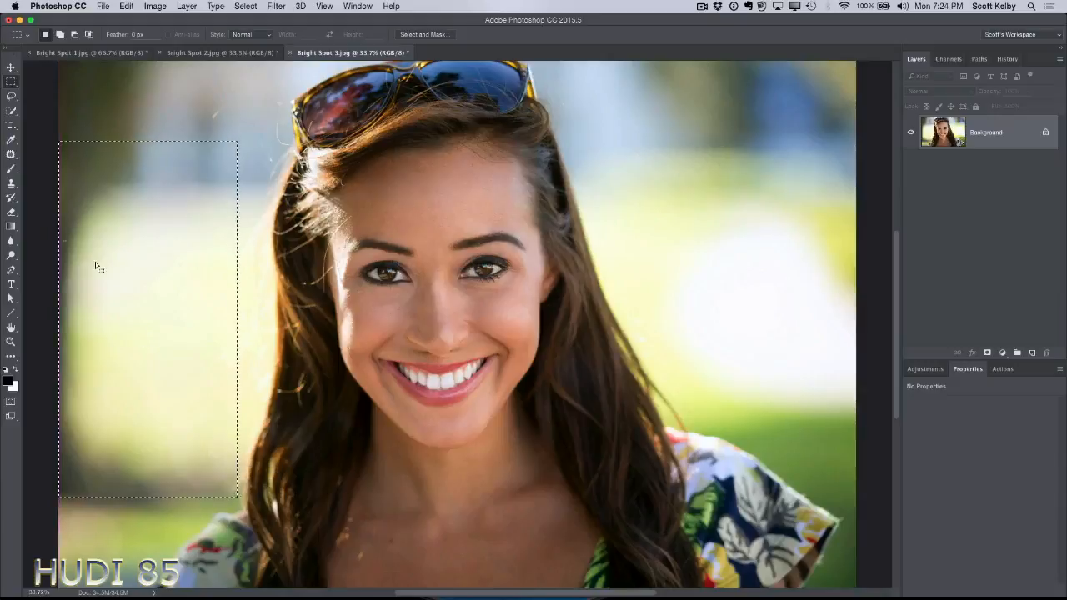
left_click(10, 100)
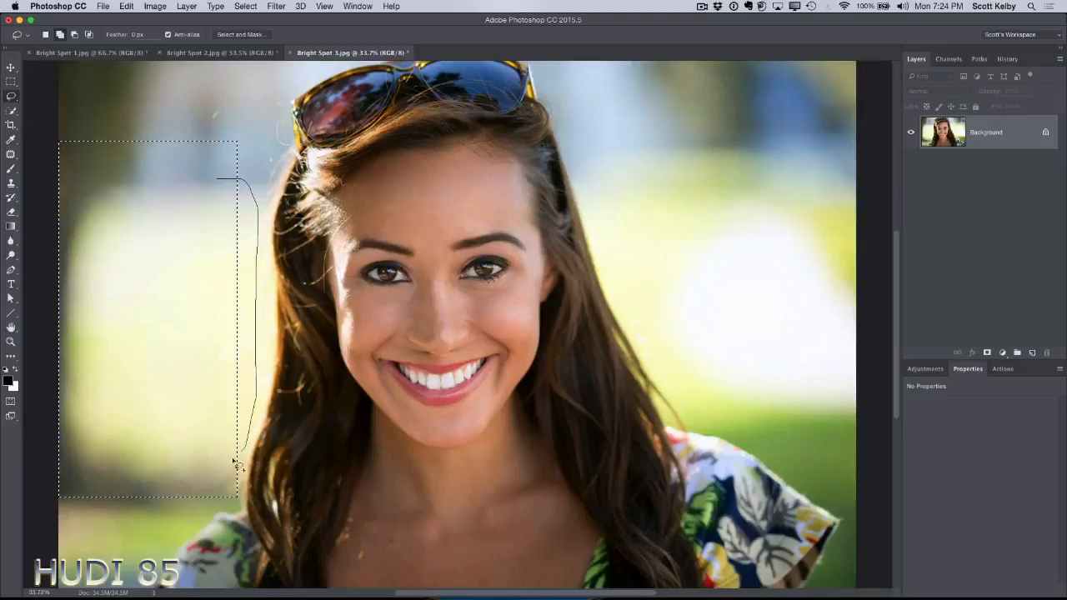
left_click_drag(236, 464, 237, 467)
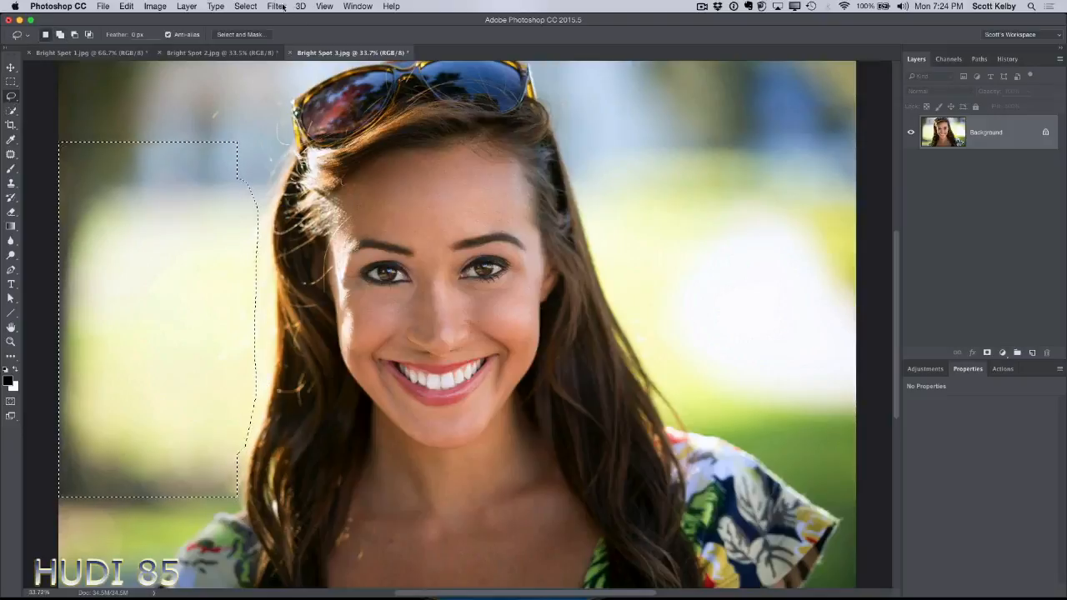
- Feather the background selection and copy it to a new layer
left_click(245, 5)
mouse_move(282, 156)
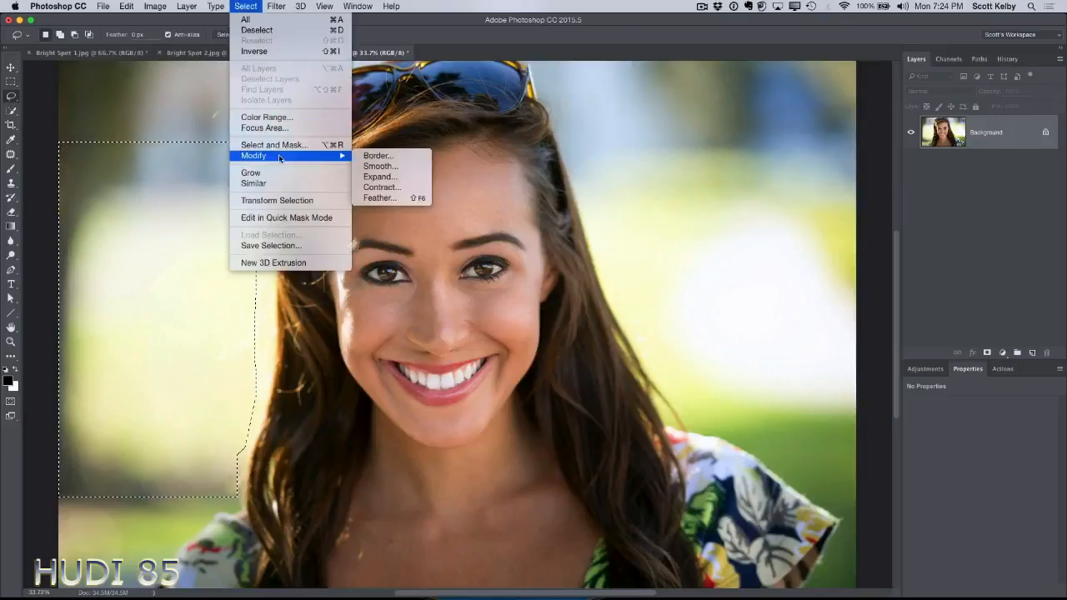
left_click(390, 198)
key("Return")
key("super+j")
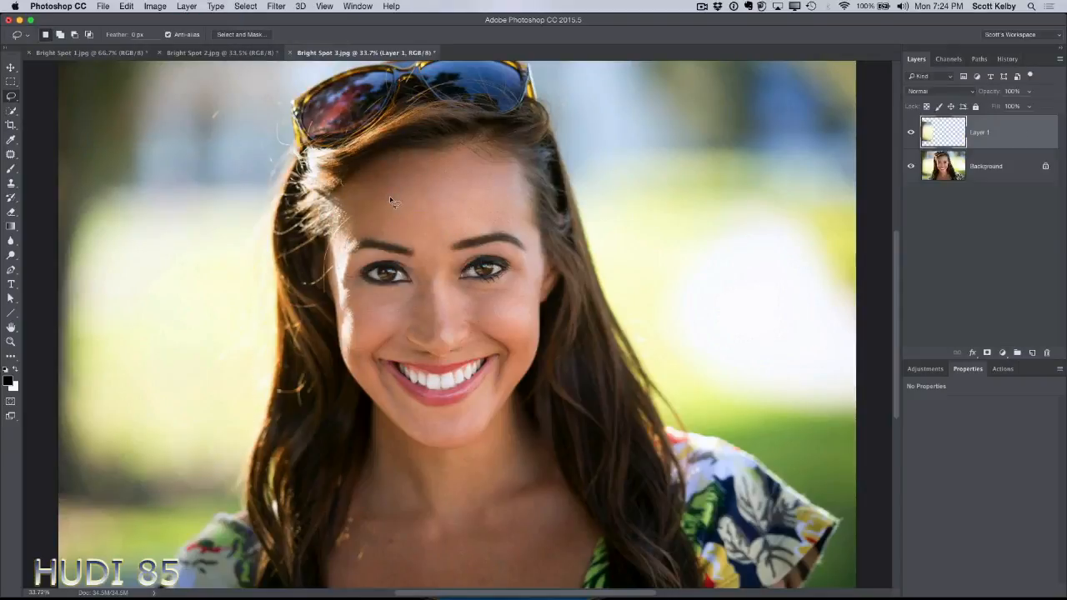
- Flip the copied background patch horizontally and position it over the bright spot at the photo's right edge
left_click(910, 166)
left_click(911, 166)
key("v")
left_click_drag(299, 275, 739, 283)
key("super+t")
right_click(726, 195)
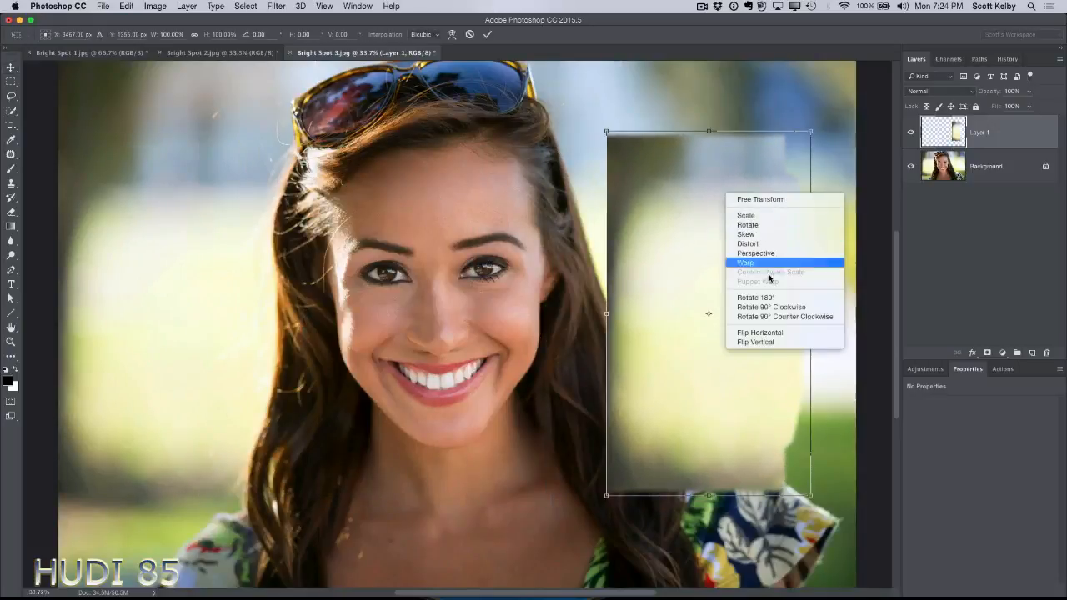
left_click(770, 334)
key("Return")
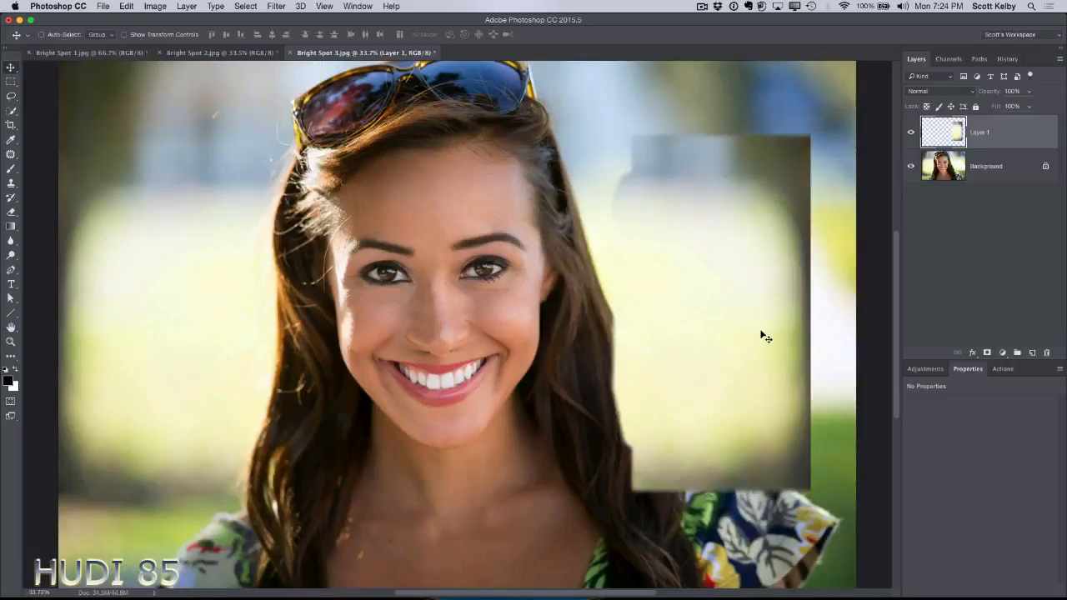
left_click_drag(765, 337, 806, 308)
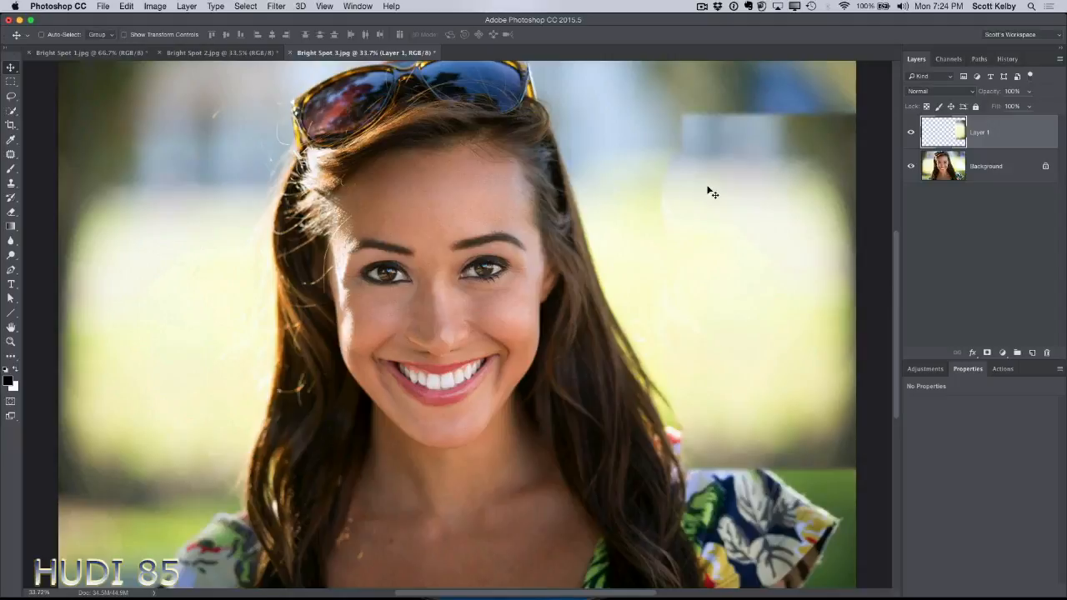
left_click_drag(709, 193, 707, 183)
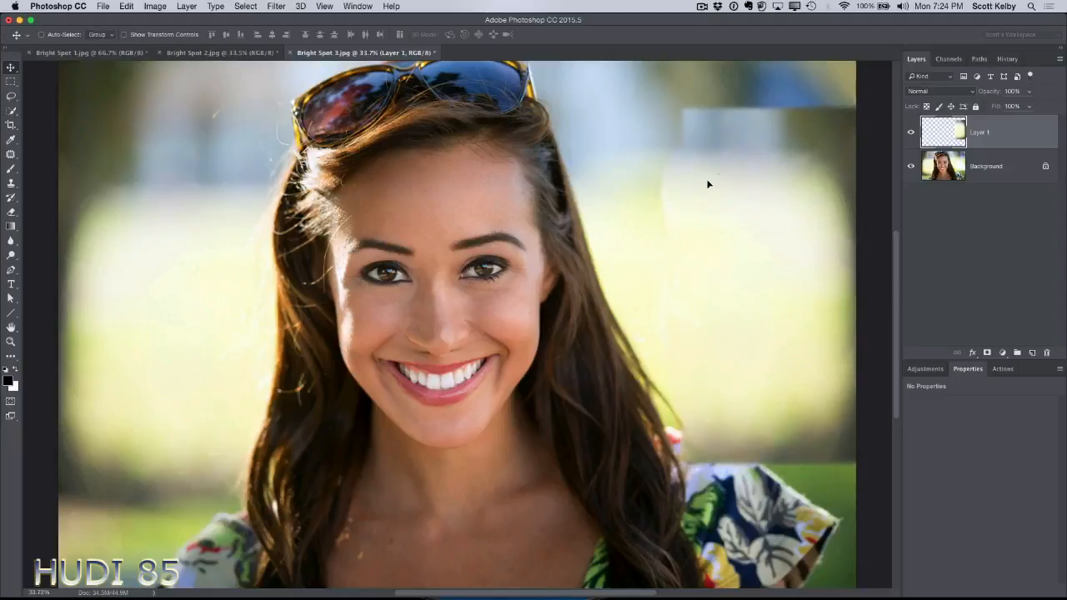
- Add a layer mask to the patch and paint black with an enlarged brush around its edges, uncovering the shoulder and surrounding background
left_click(986, 353)
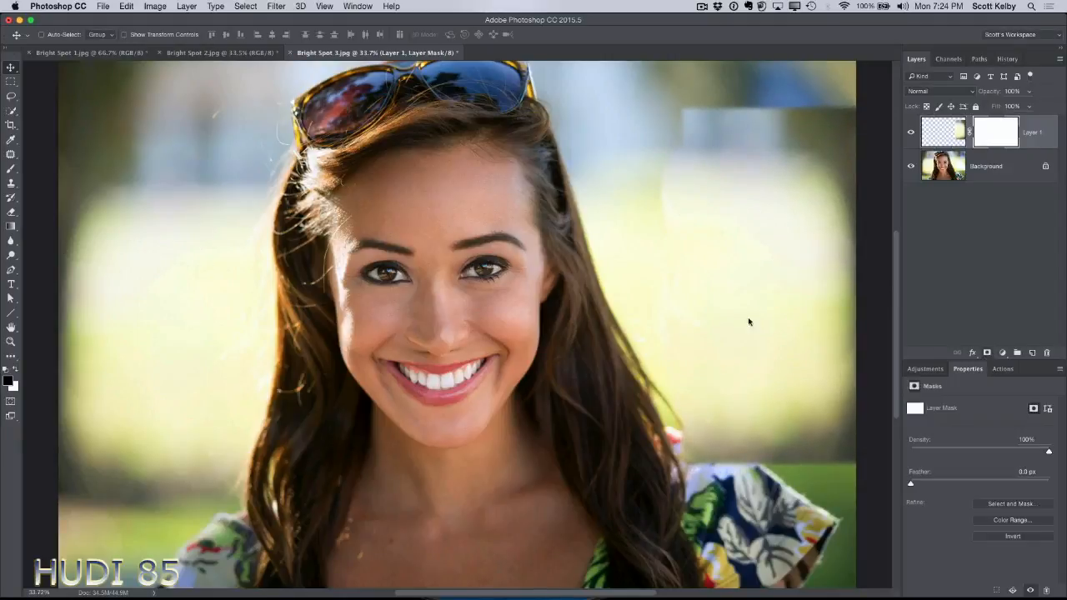
left_click(12, 170)
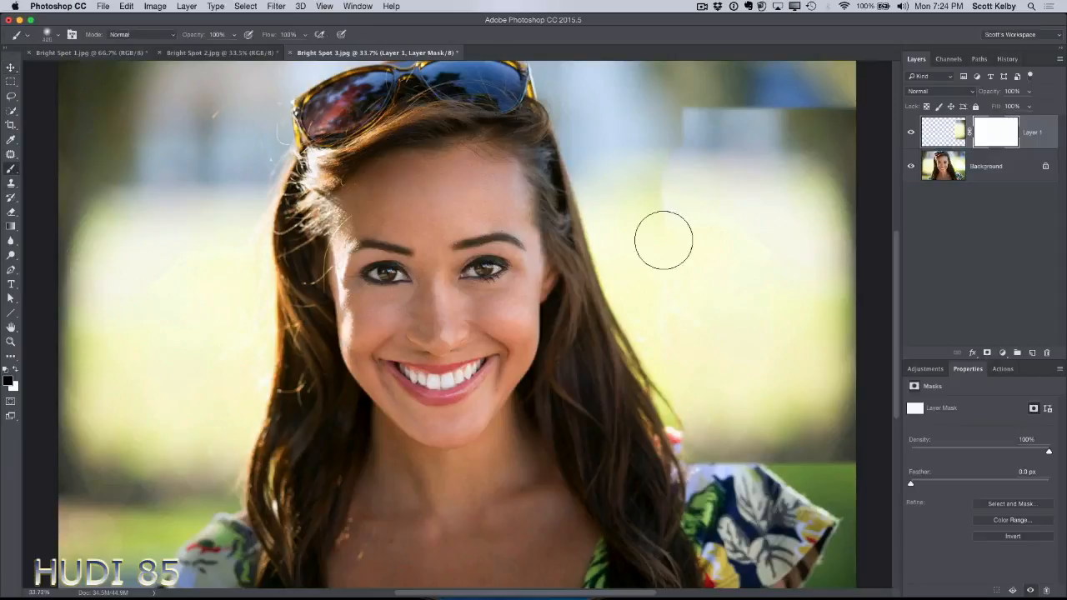
key("bracketright")
key("bracketright")
mouse_move(655, 174)
left_mouse_down()
mouse_move(746, 125)
mouse_move(786, 139)
mouse_move(838, 131)
left_mouse_up()
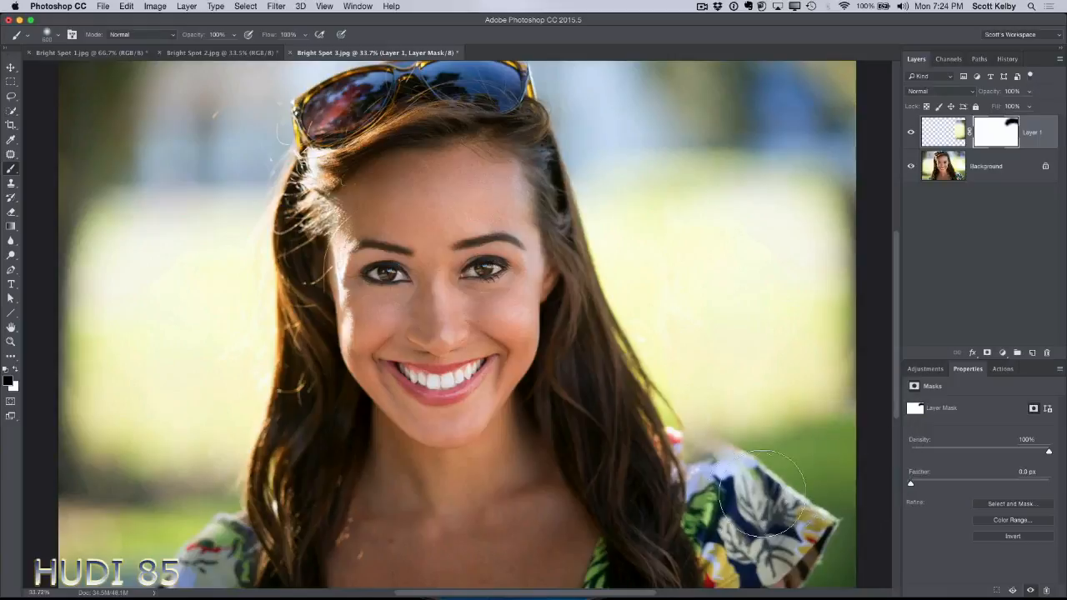
mouse_move(763, 494)
left_mouse_down()
mouse_move(691, 475)
mouse_move(609, 375)
mouse_move(569, 231)
mouse_move(569, 139)
mouse_move(669, 85)
mouse_move(728, 93)
mouse_move(673, 110)
mouse_move(836, 105)
left_mouse_up()
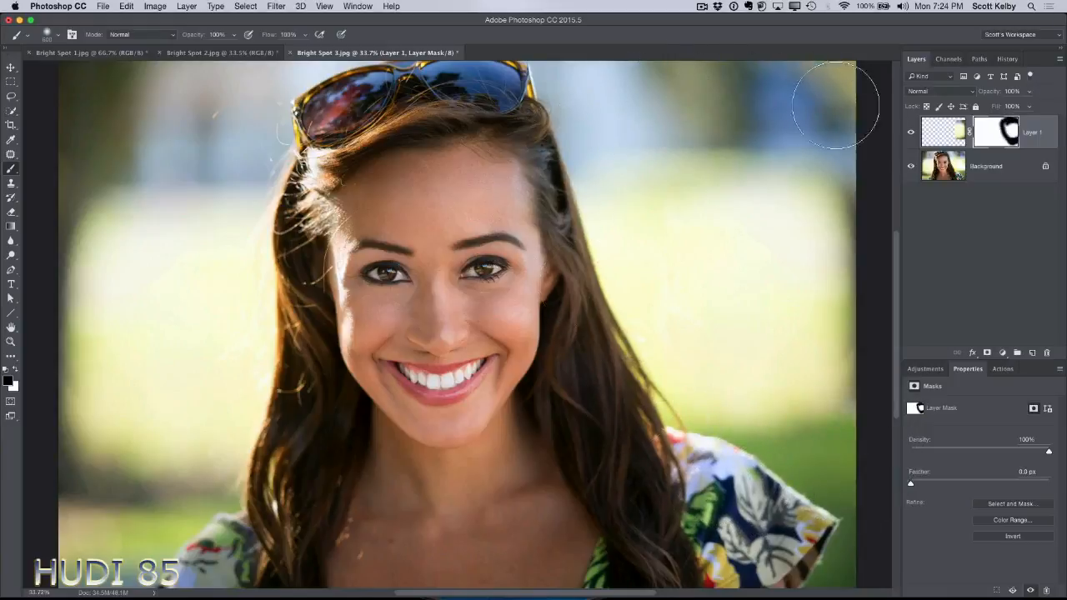
- Compare the photo with and without the patch by repeatedly hiding and showing its layer
left_click(911, 133)
left_click(911, 135)
left_click(911, 135)
left_click(911, 135)
left_click(911, 135)
left_click(911, 135)
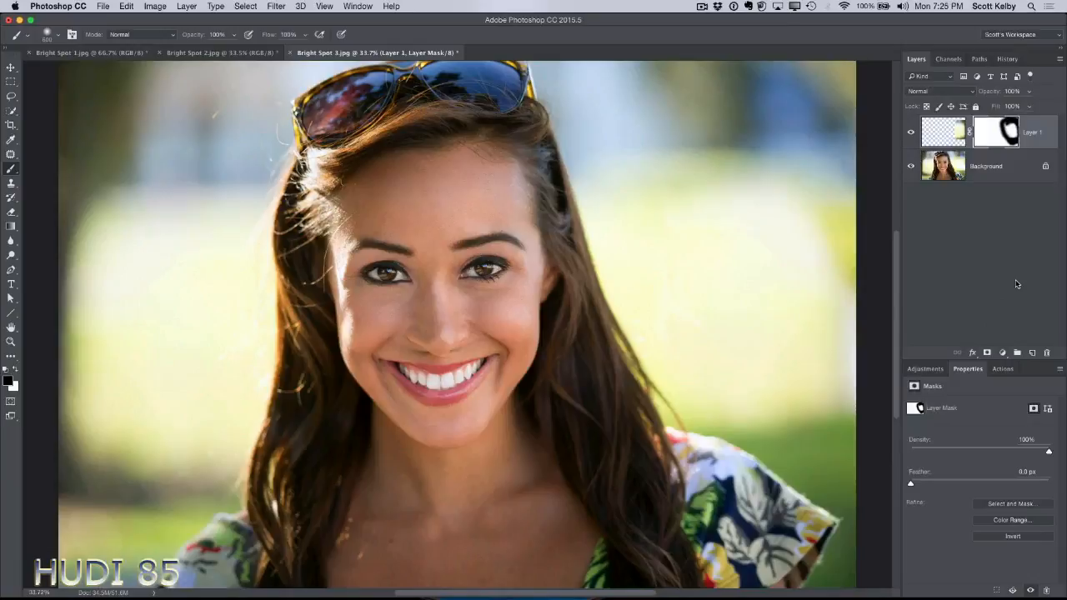
- Merge the masked patch layer into the background
key("BackSpace")
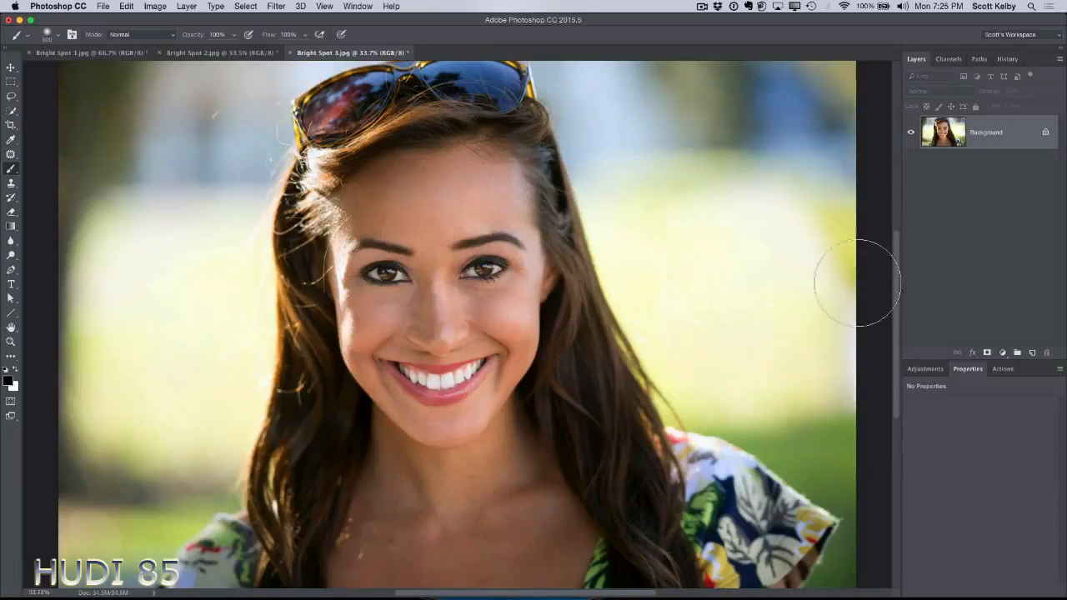
key("super+z")
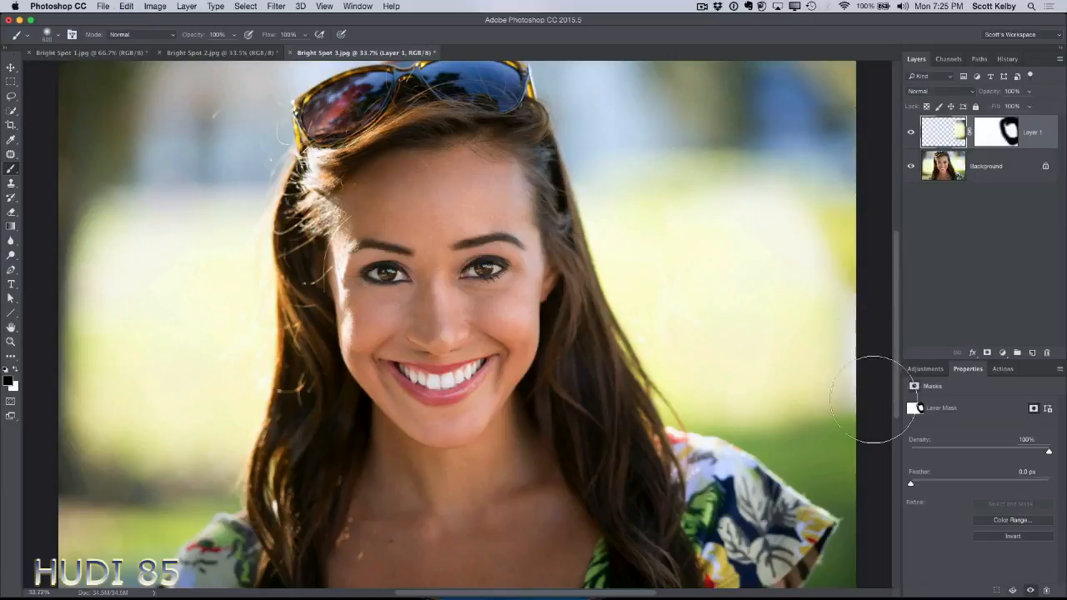
key("super+z")
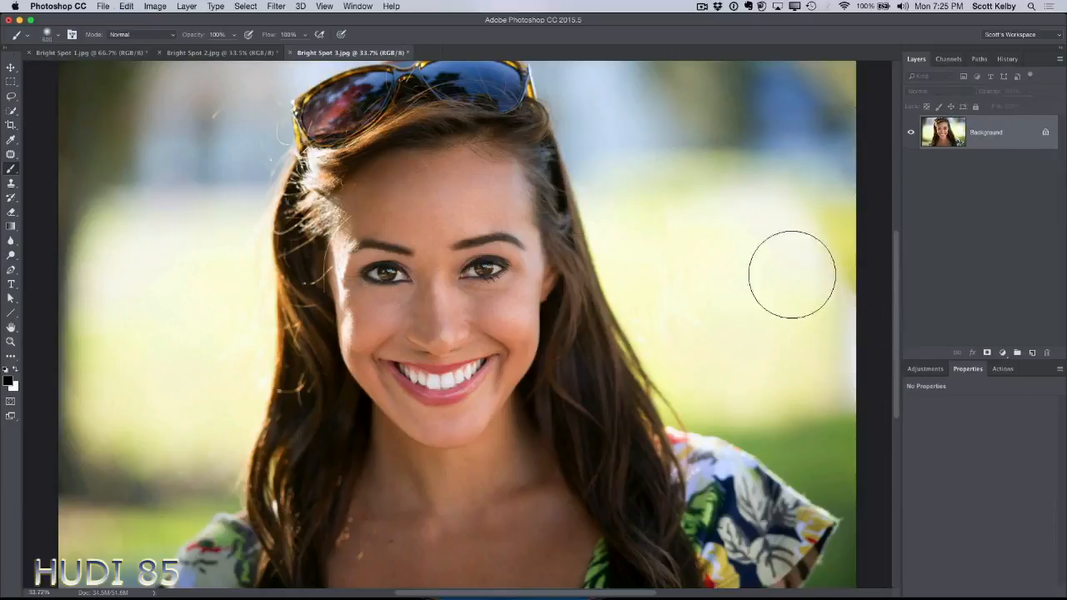
- Patch the remaining bright sliver at the photo's right edge with nearby blurred background, and deselect
left_click(11, 155)
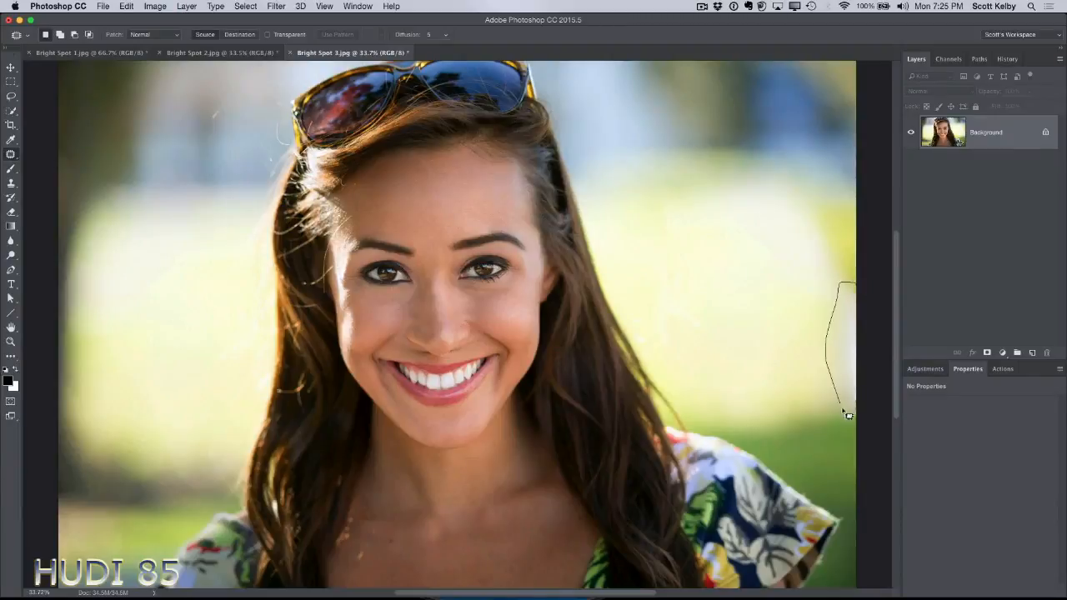
left_click_drag(849, 366, 717, 326)
key("super+d")
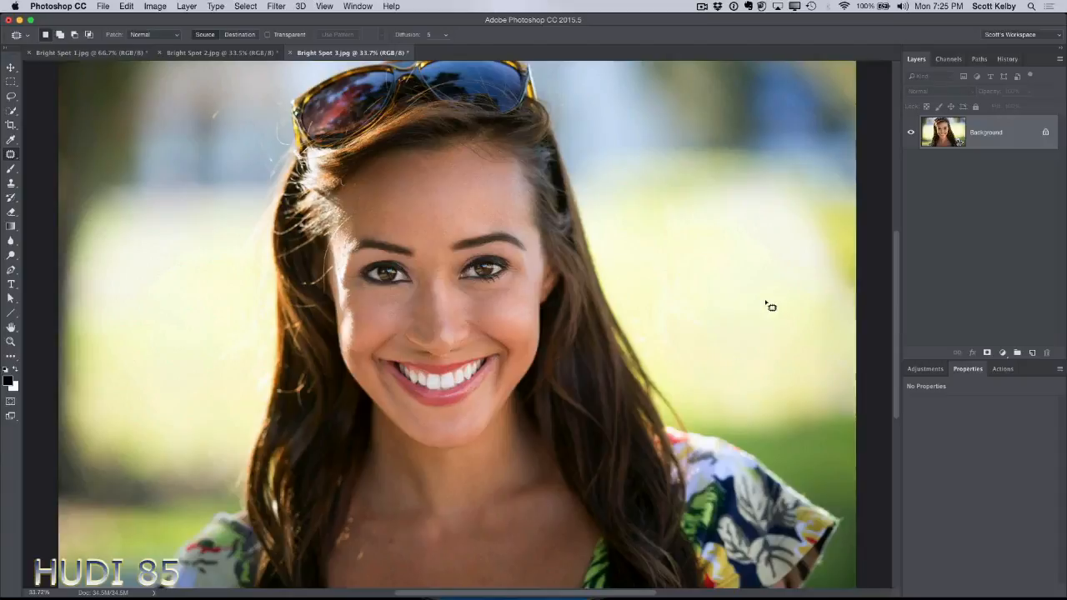
- Duplicate the background layer, set the copy's blending mode to Multiply, and compare the photo with the copy hidden and shown
left_click(11, 68)
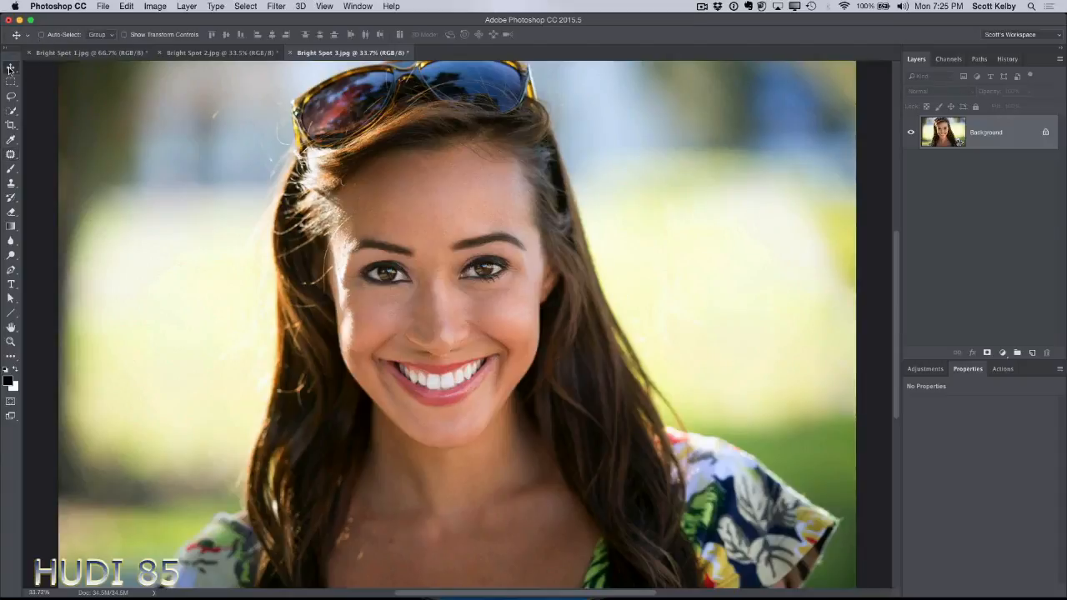
key("super+j")
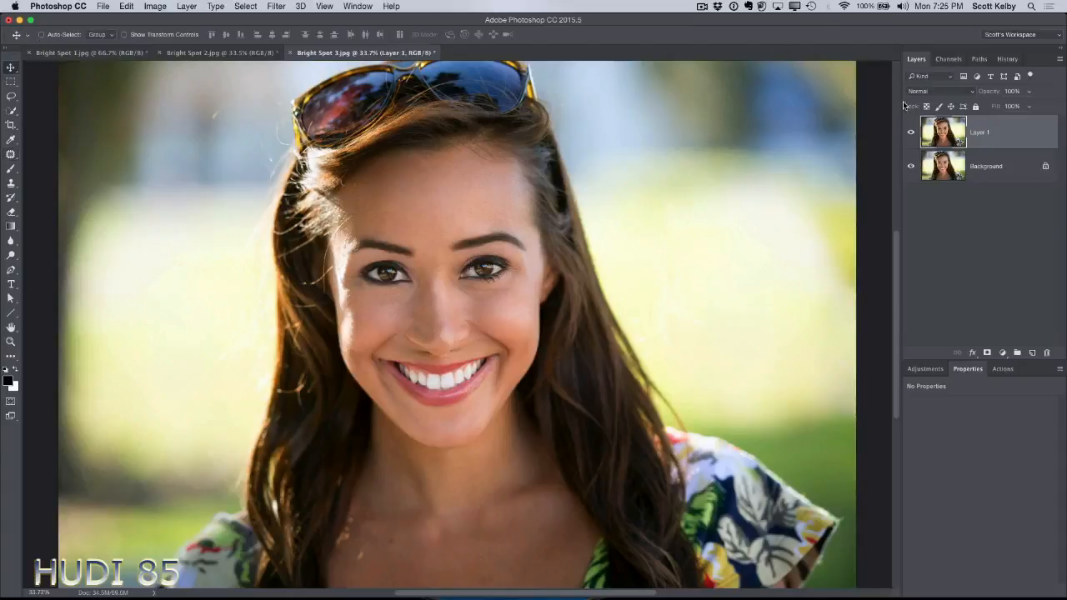
left_click(928, 93)
left_click(934, 125)
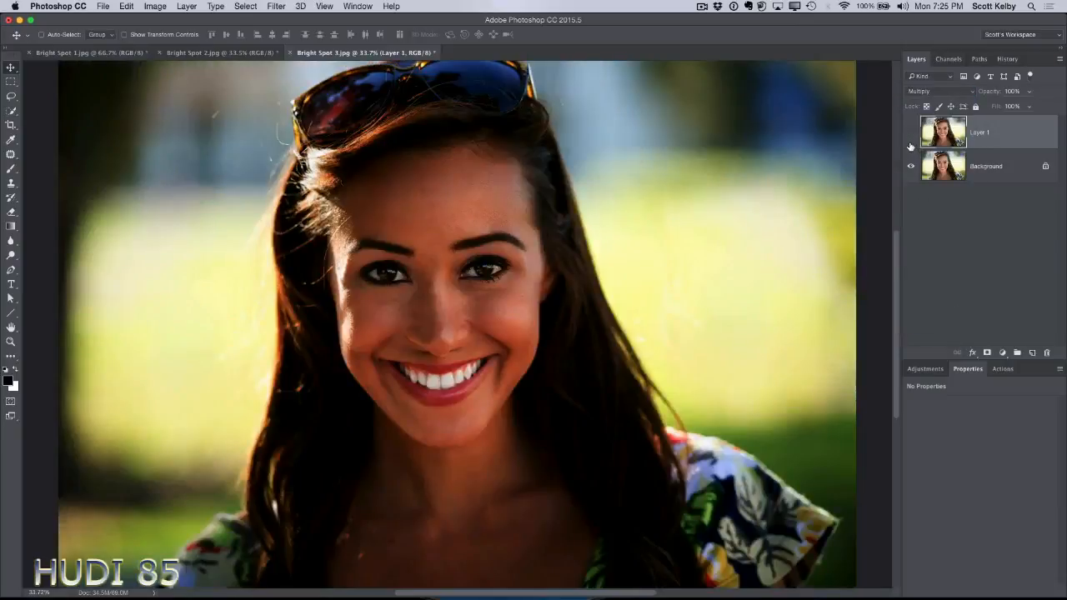
left_click(910, 147)
- Mask the woman out of the Multiply layer by painting black over her face, hair, skin and clothing, and merge it into the background
left_click(987, 353)
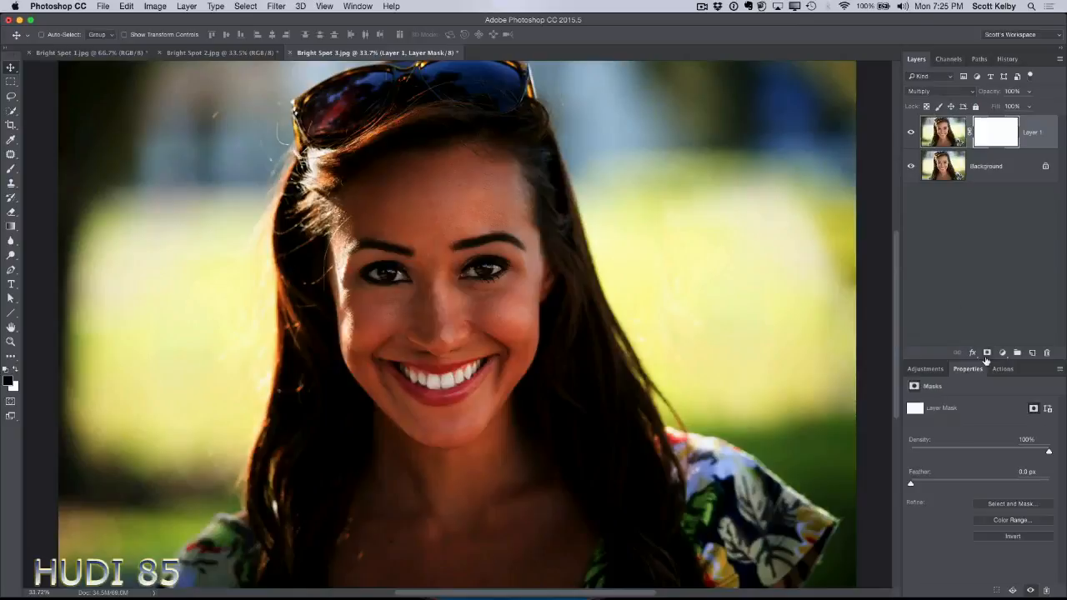
left_click(11, 170)
mouse_move(381, 239)
left_mouse_down()
mouse_move(380, 284)
mouse_move(404, 294)
mouse_move(382, 193)
mouse_move(362, 162)
mouse_move(377, 127)
mouse_move(403, 160)
mouse_move(460, 183)
mouse_move(533, 301)
mouse_move(596, 432)
mouse_move(540, 341)
mouse_move(577, 518)
mouse_move(481, 486)
mouse_move(451, 515)
mouse_move(403, 493)
mouse_move(359, 294)
mouse_move(331, 247)
mouse_move(354, 473)
mouse_move(341, 439)
mouse_move(318, 525)
mouse_move(287, 584)
mouse_move(262, 594)
mouse_move(751, 526)
left_mouse_up()
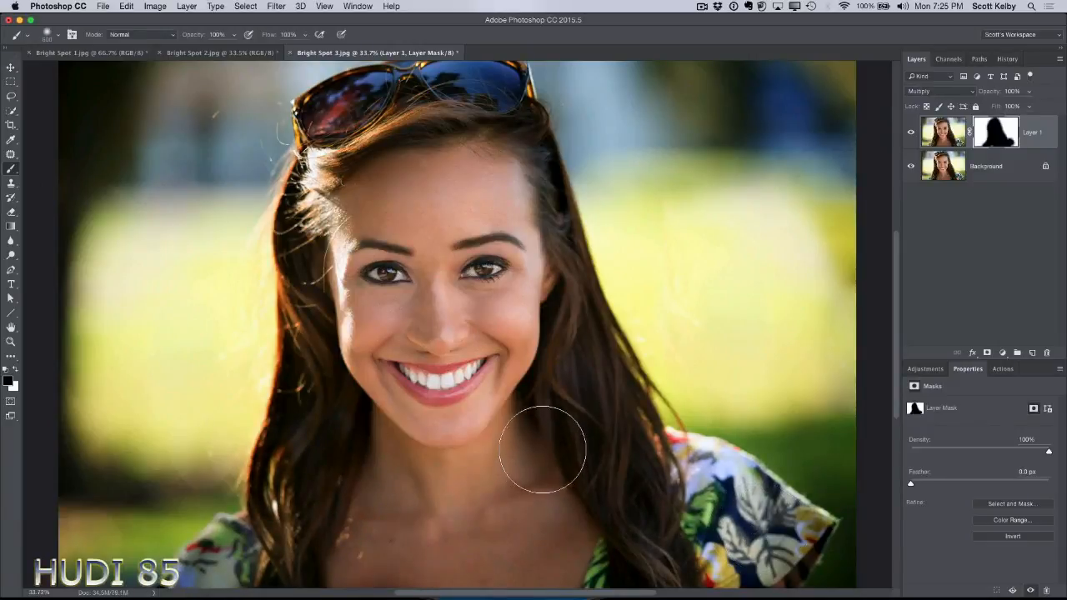
mouse_move(482, 123)
left_mouse_down()
mouse_move(373, 134)
mouse_move(378, 78)
mouse_move(320, 250)
mouse_move(356, 351)
left_mouse_up()
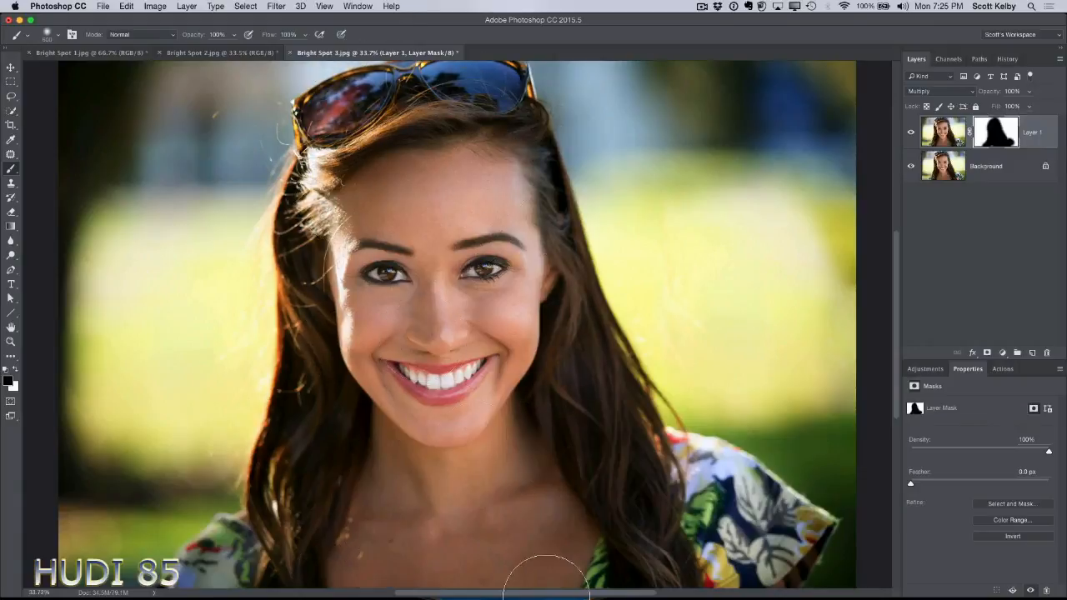
mouse_move(528, 288)
left_mouse_down()
mouse_move(501, 142)
mouse_move(463, 110)
left_mouse_up()
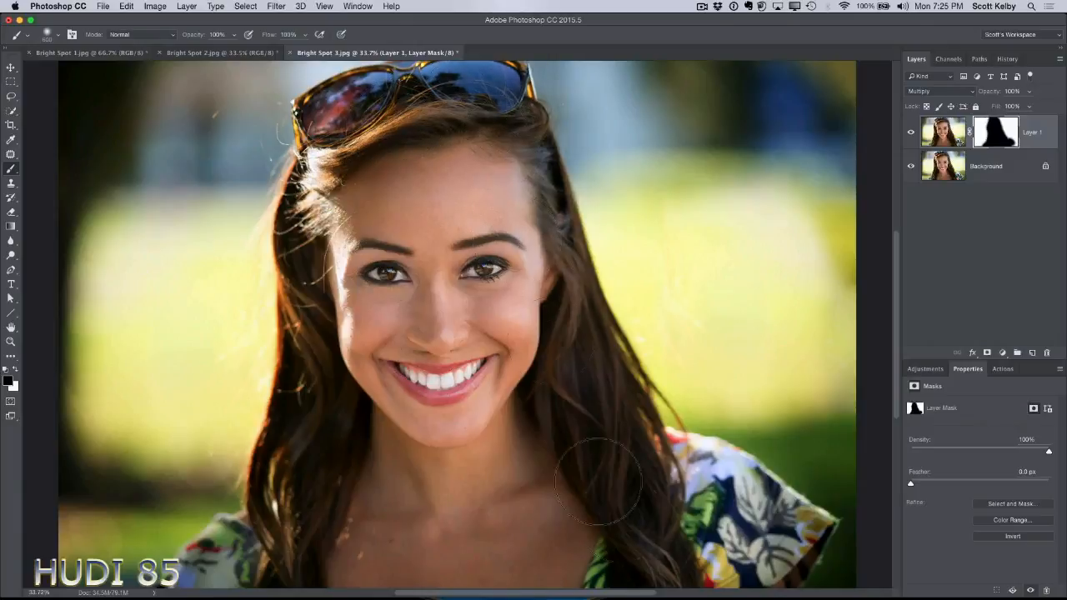
key("super+e")
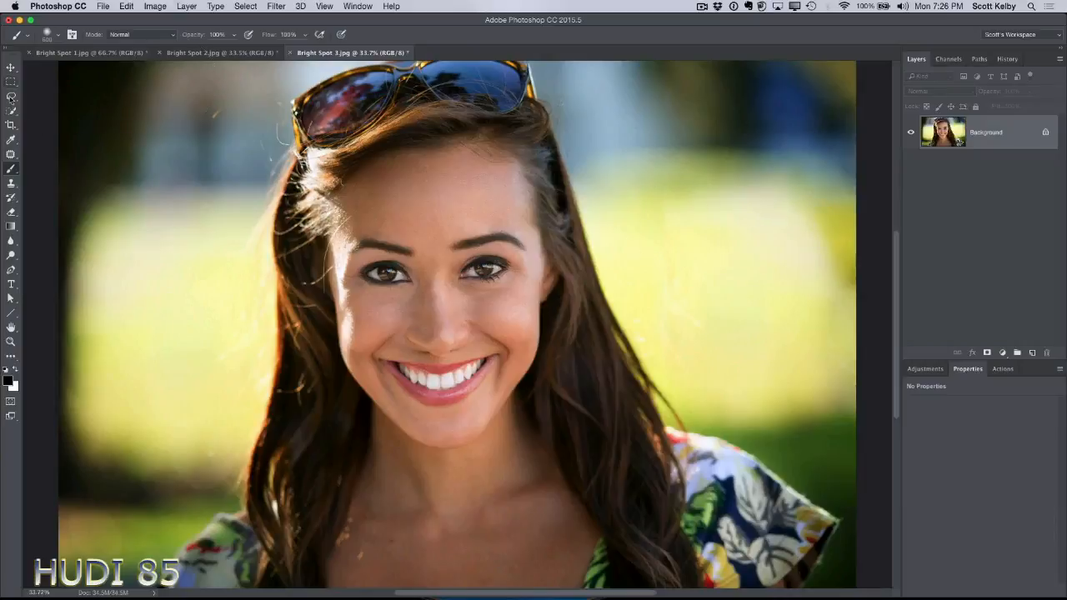
- Patch the pale bright area in the blurred background beside the woman with greener background from below it, and deselect
left_click(10, 156)
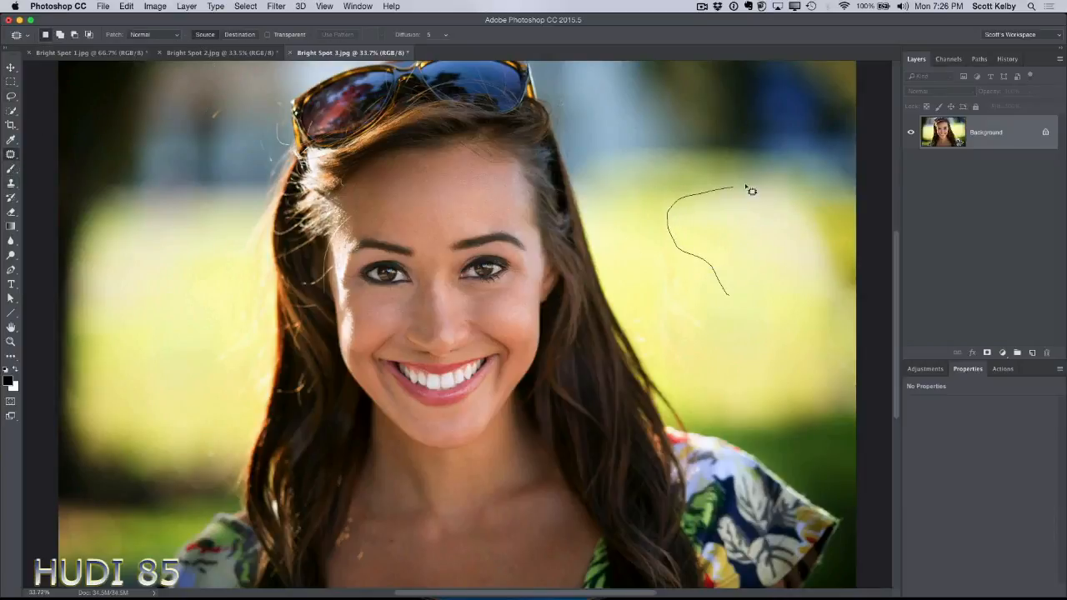
mouse_move(869, 318)
left_mouse_down()
mouse_move(778, 281)
mouse_move(508, 322)
mouse_move(191, 345)
left_mouse_up()
left_click_drag(773, 275, 746, 359)
key("super+d")
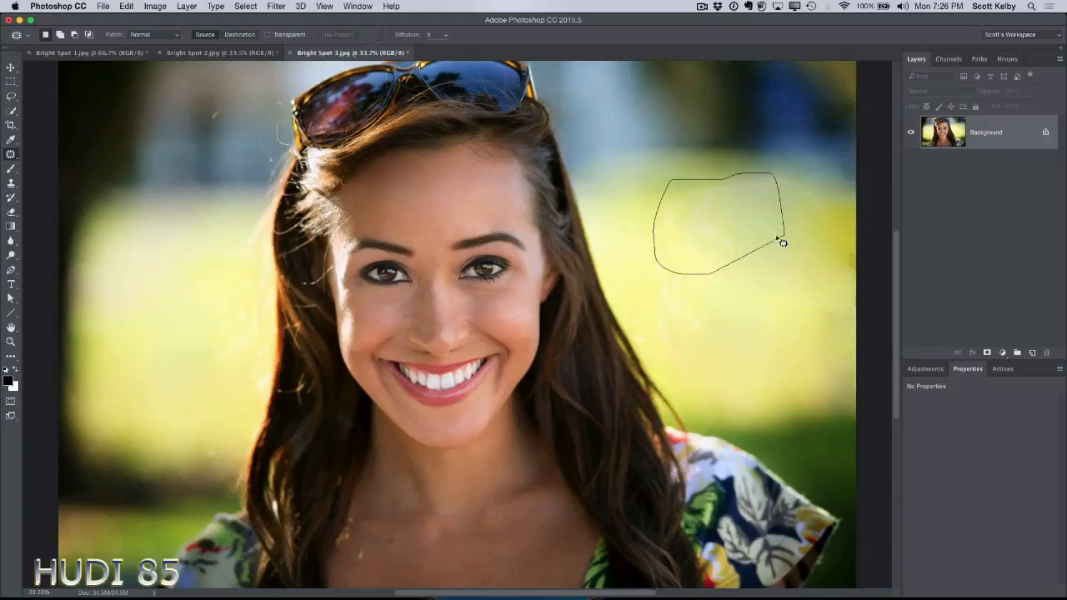
- Patch the uneven spots remaining in the upper part of the bright background with two more samples of nearby blur, deselecting after each
left_click_drag(783, 242, 780, 241)
mouse_move(727, 251)
left_mouse_down()
mouse_move(783, 322)
mouse_move(761, 355)
left_mouse_up()
key("super+d")
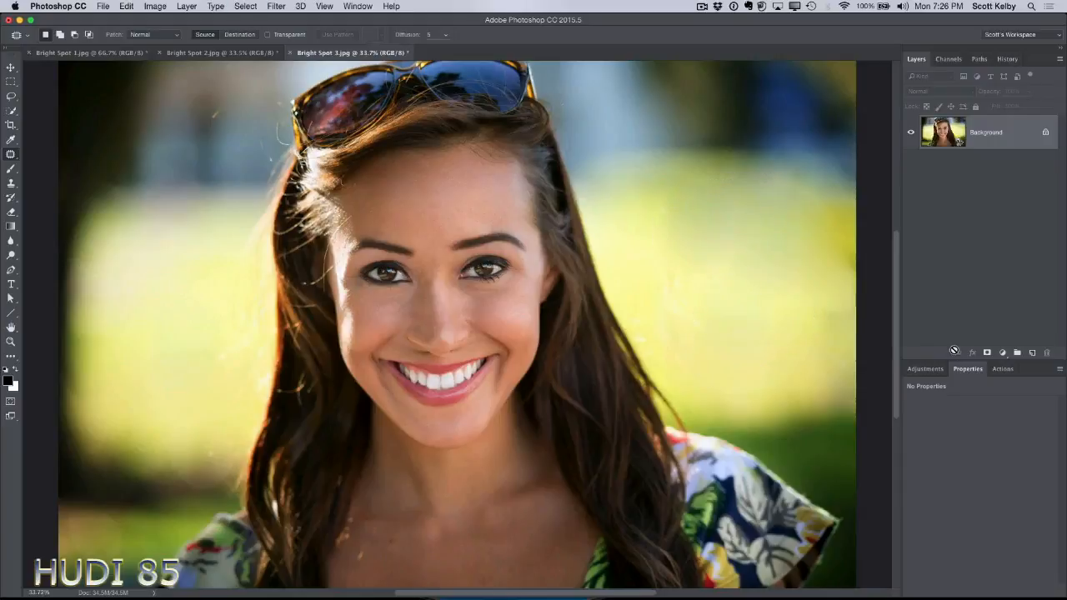
mouse_move(744, 274)
left_mouse_down()
mouse_move(674, 282)
mouse_move(647, 217)
mouse_move(657, 174)
mouse_move(732, 183)
mouse_move(774, 223)
left_mouse_up()
left_click_drag(705, 249, 782, 322)
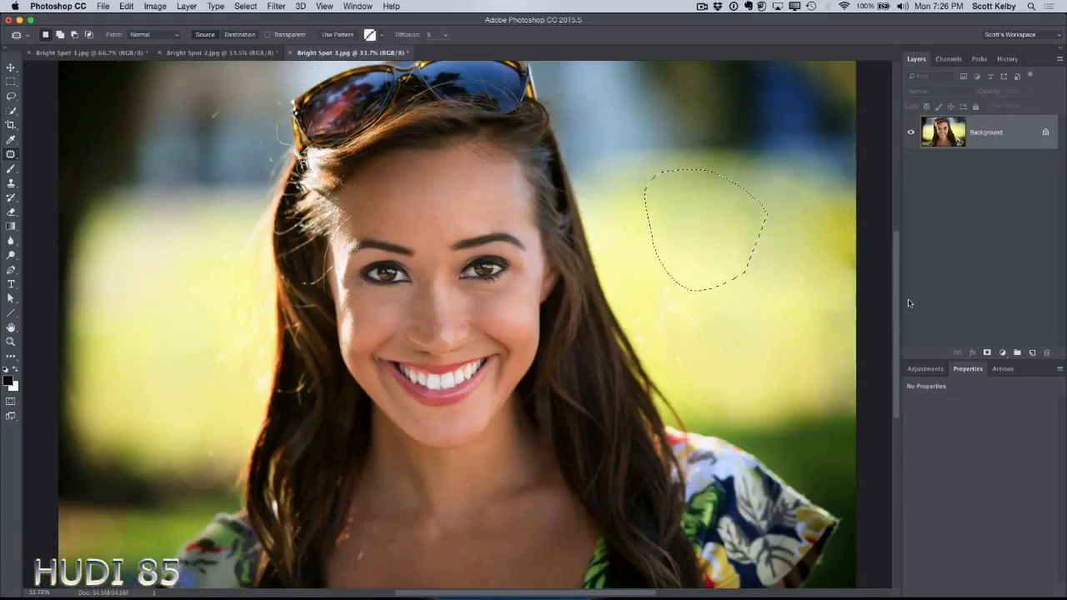
key("super+d")
- Compare the retouched photo with its original opening snapshot in the history, and return to the latest Deselect state
left_click(1008, 59)
scroll(1006, 165, "up", 5)
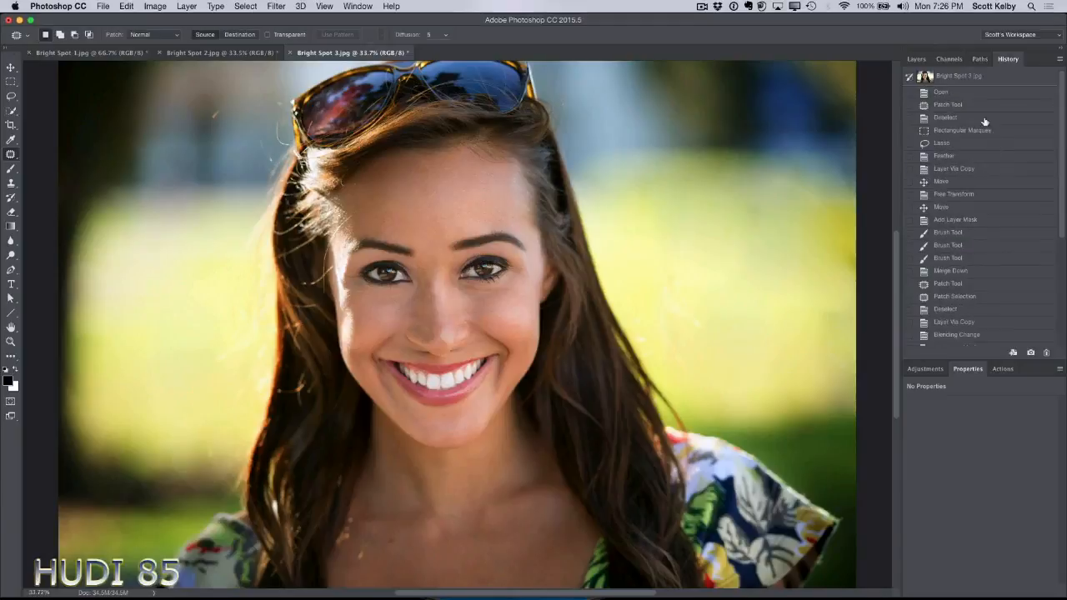
left_click(986, 80)
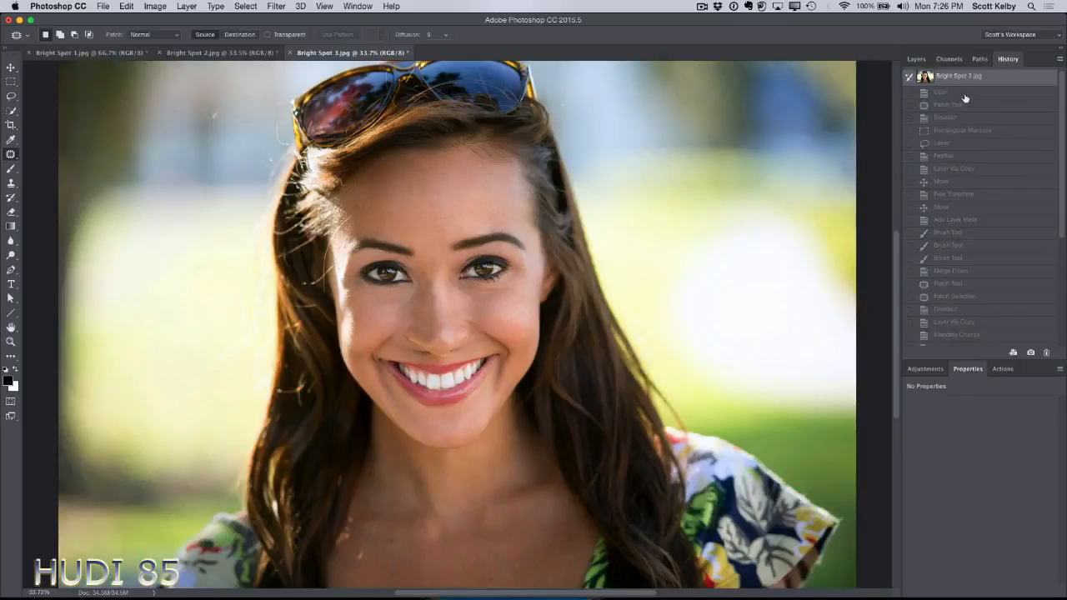
left_click(917, 61)
left_click(1008, 59)
scroll(990, 210, "down", 5)
left_click(963, 339)
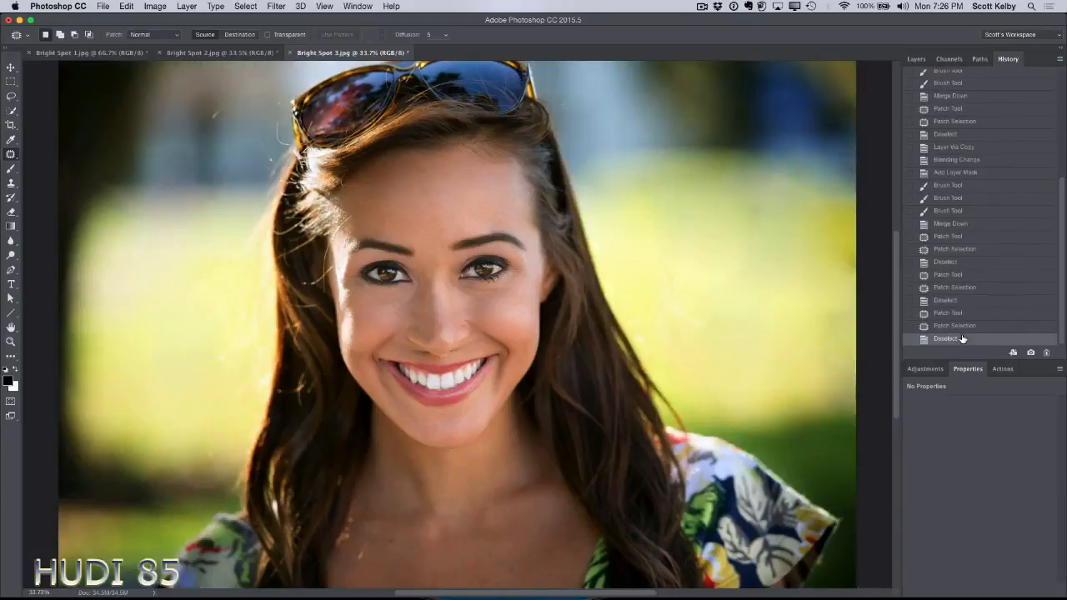